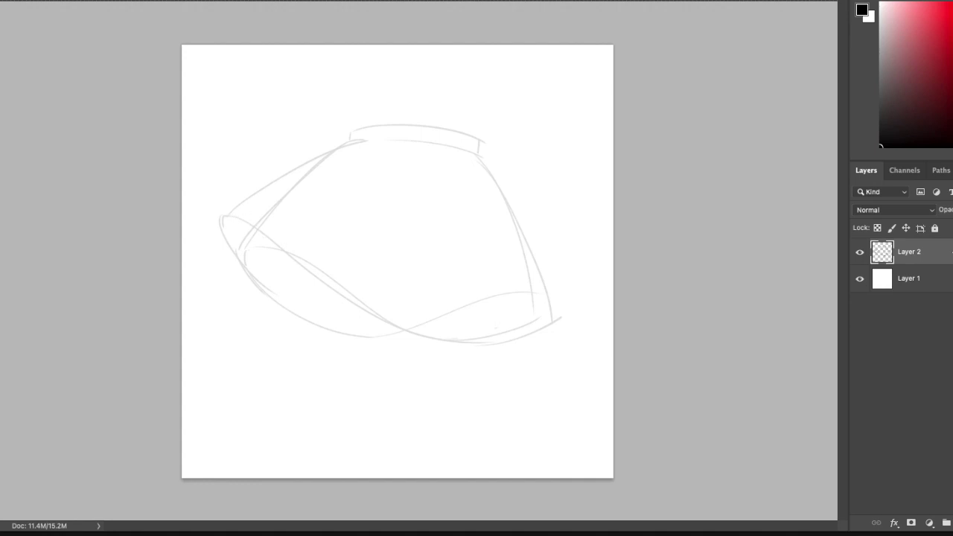
Add a new layer above the rough sketch and ink zigzag folds along the front hem from its left corner past the centre.
click(952, 522)
drag(227, 215, 341, 295)
key(ctrl+z)
key(super+z)
key(super+z)
mouse_move(261, 240)
mouse_down()
mouse_move(331, 262)
mouse_move(337, 292)
mouse_up()
key(super+z)
super+click(264, 240)
click(939, 250)
drag(262, 240, 359, 303)
key(super+z)
mouse_move(318, 275)
mouse_down()
mouse_move(373, 319)
mouse_move(414, 311)
mouse_move(381, 319)
mouse_move(475, 337)
mouse_move(431, 336)
mouse_up()
key(super+z)
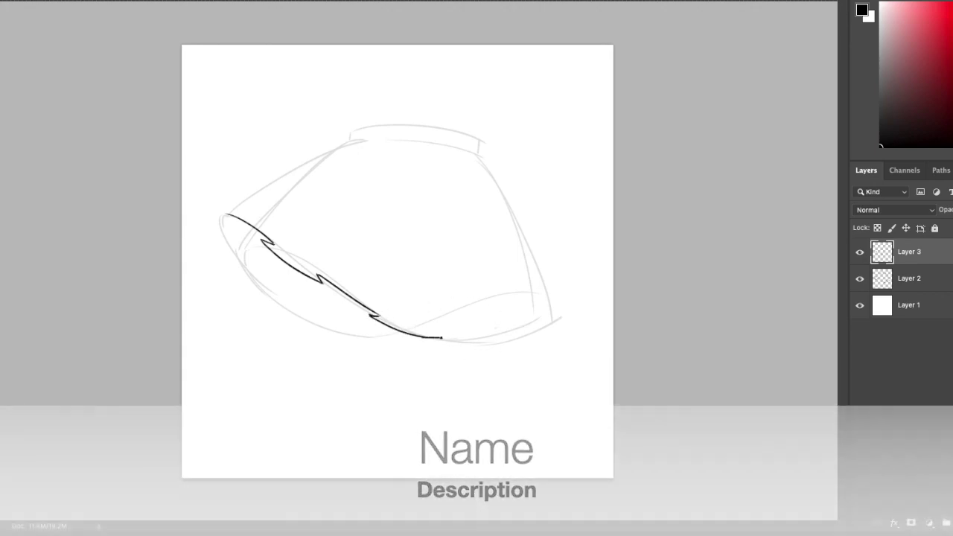
Ink the remaining front hem folds up to the skirt's right corner.
key(super+z)
mouse_move(430, 341)
mouse_down()
mouse_move(482, 341)
mouse_move(483, 357)
mouse_up()
key(super+z)
mouse_move(430, 341)
mouse_down()
mouse_move(507, 337)
mouse_move(503, 345)
mouse_move(555, 322)
mouse_move(534, 333)
mouse_move(554, 322)
mouse_up()
key(super+z)
key(e)
key(b)
key(super+z)
key(ctrl+z)
Ink the skirt's left side edge and the first three pleat lines from the waist down to the hem folds.
drag(221, 216, 347, 149)
key(ctrl+z)
key(ctrl+z)
key(ctrl+z)
mouse_move(221, 216)
mouse_down()
mouse_move(350, 146)
mouse_move(339, 148)
mouse_up()
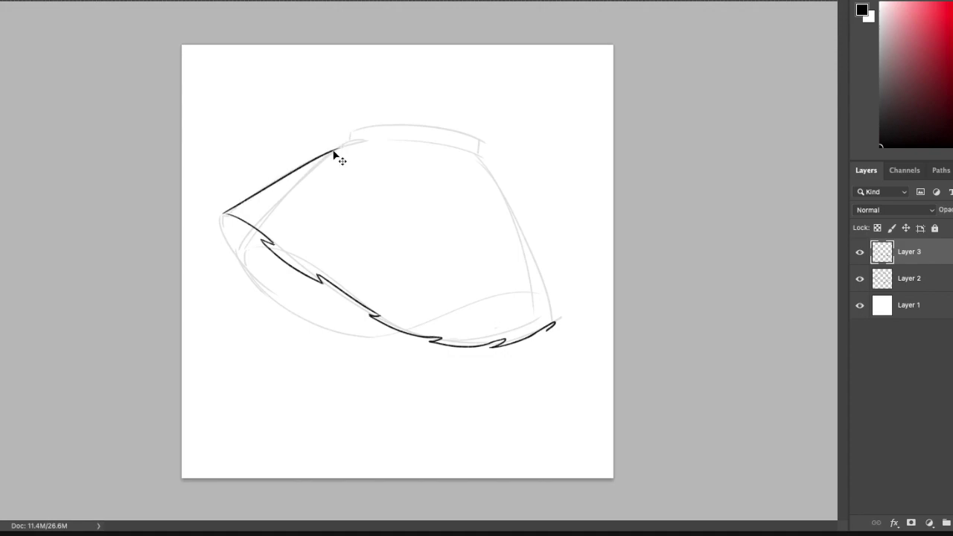
key(ctrl+z)
mouse_move(274, 241)
mouse_down()
mouse_move(353, 147)
mouse_move(318, 273)
mouse_up()
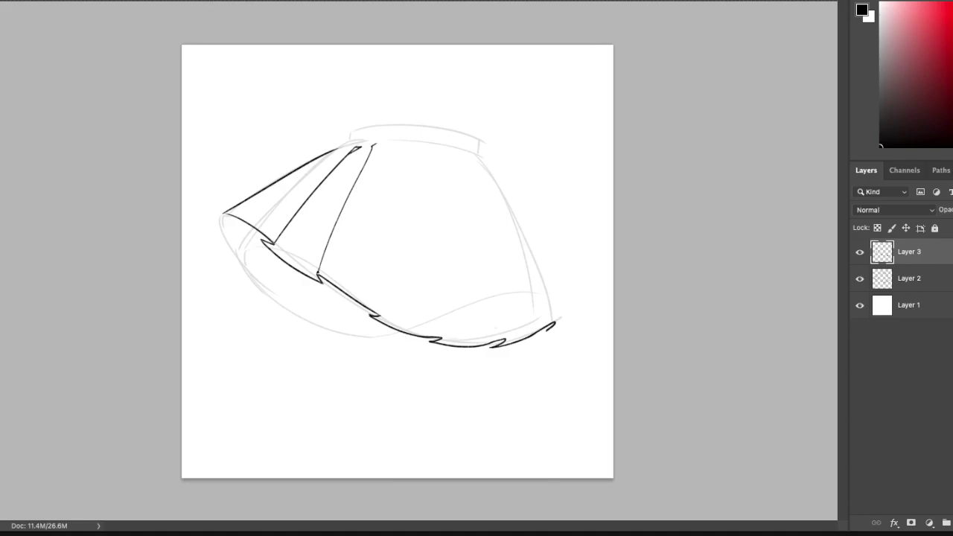
drag(392, 151, 383, 311)
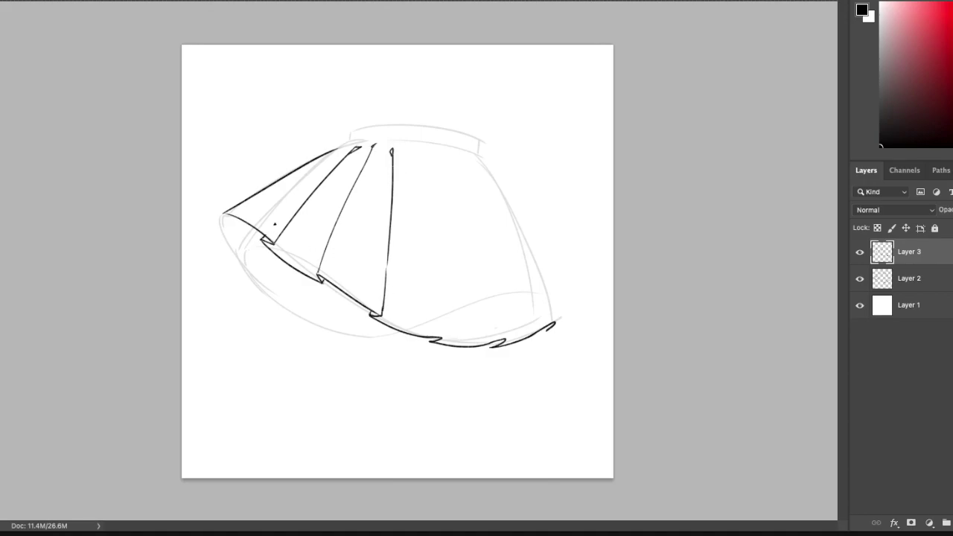
Ink the pleat lines right of the centre, a short pleat near the waist and the skirt's right side edge.
mouse_move(417, 149)
mouse_down()
mouse_move(447, 345)
mouse_move(427, 228)
mouse_move(442, 338)
mouse_up()
key(ctrl+z)
key(ctrl+z)
key(ctrl+z)
mouse_move(438, 154)
mouse_down()
mouse_move(504, 298)
mouse_move(463, 203)
mouse_move(508, 323)
mouse_move(490, 312)
mouse_move(476, 248)
mouse_move(497, 317)
mouse_up()
key(ctrl+z)
key(ctrl+z)
key(ctrl+z)
drag(442, 158, 501, 331)
key(ctrl+z)
drag(444, 162, 506, 332)
key(ctrl+z)
key(ctrl+z)
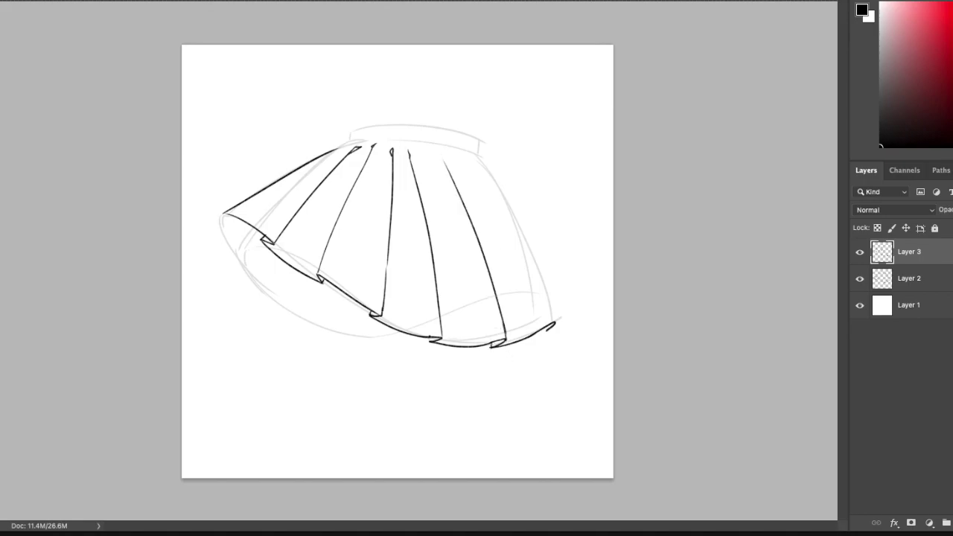
mouse_move(464, 166)
mouse_down()
mouse_move(477, 232)
mouse_move(501, 193)
mouse_move(556, 321)
mouse_up()
key(ctrl+z)
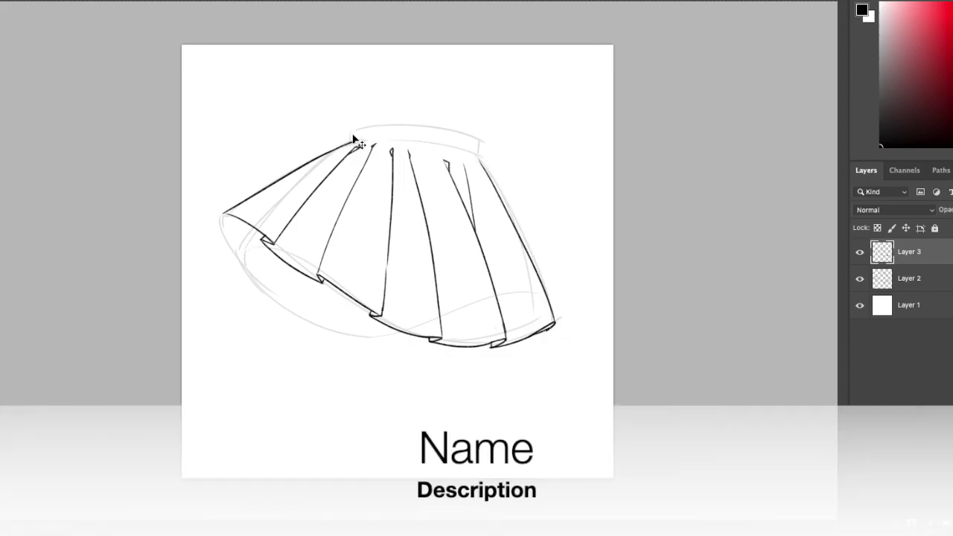
Ink the waistband's lower and upper curved edges with short lines closing both ends.
drag(369, 141, 454, 152)
key(ctrl+z)
key(ctrl+z)
drag(371, 143, 474, 155)
key(ctrl+z)
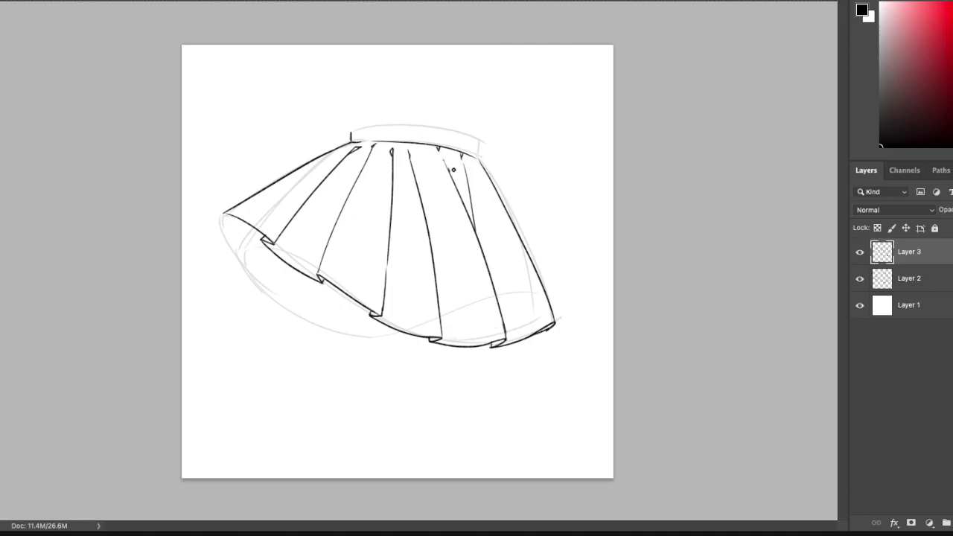
mouse_move(352, 131)
mouse_down()
mouse_move(451, 131)
mouse_move(483, 143)
mouse_up()
key(ctrl+z)
key(ctrl+z)
key(ctrl+z)
Try to ink the back hem with zigzag folds from the skirt's left corner to the front hem.
drag(222, 214, 232, 247)
key(ctrl+z)
drag(222, 214, 255, 268)
key(ctrl+z)
key(ctrl+z)
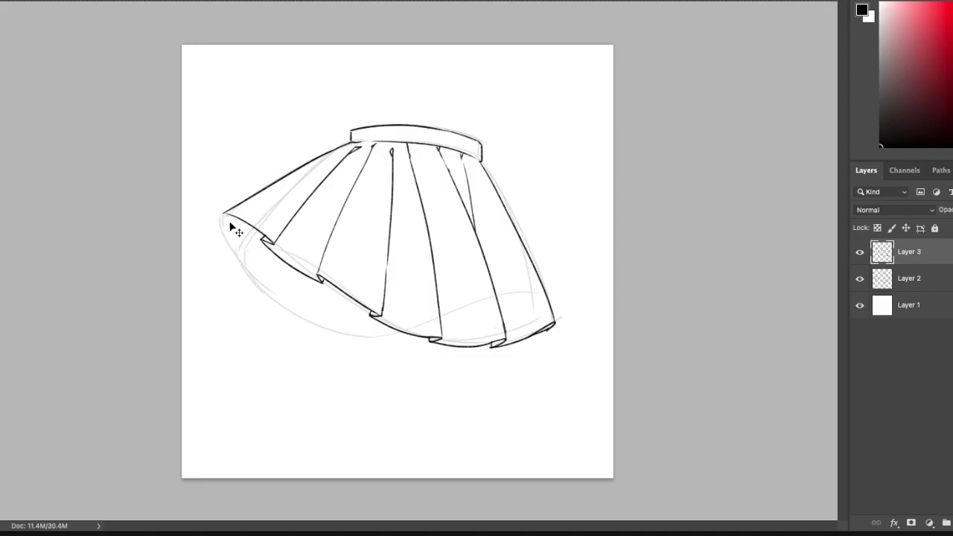
drag(224, 213, 280, 297)
key(ctrl+z)
drag(269, 295, 333, 326)
key(ctrl+z)
key(ctrl+z)
key(e)
key(b)
drag(268, 299, 392, 335)
key(ctrl+z)
key(ctrl+z)
drag(325, 328, 388, 334)
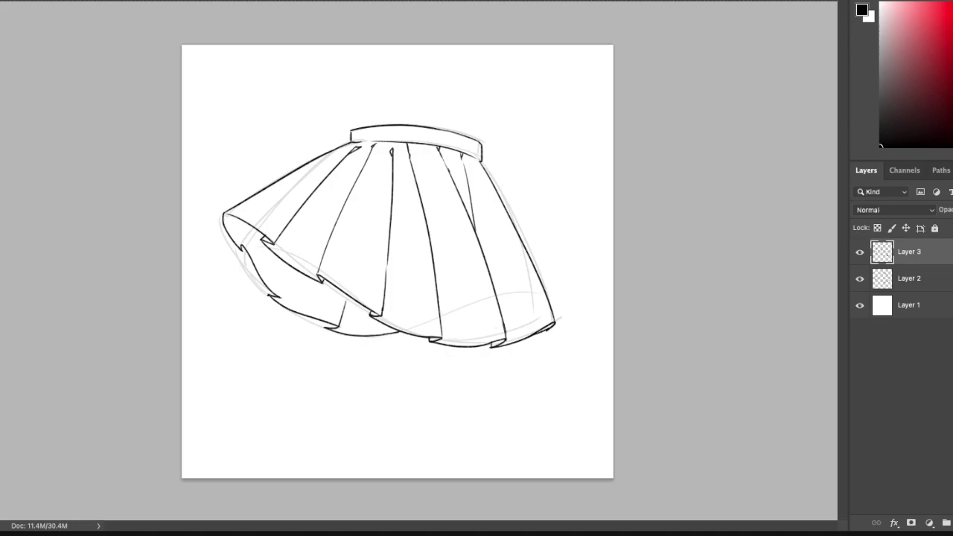
Undo the inked back hem strokes back to the bare left corner.
drag(281, 295, 291, 284)
key(ctrl+z)
key(ctrl+z)
key(ctrl+z)
key(ctrl+z)
key(ctrl+z)
key(ctrl+z)
key(ctrl+z)
drag(224, 215, 270, 297)
key(ctrl+z)
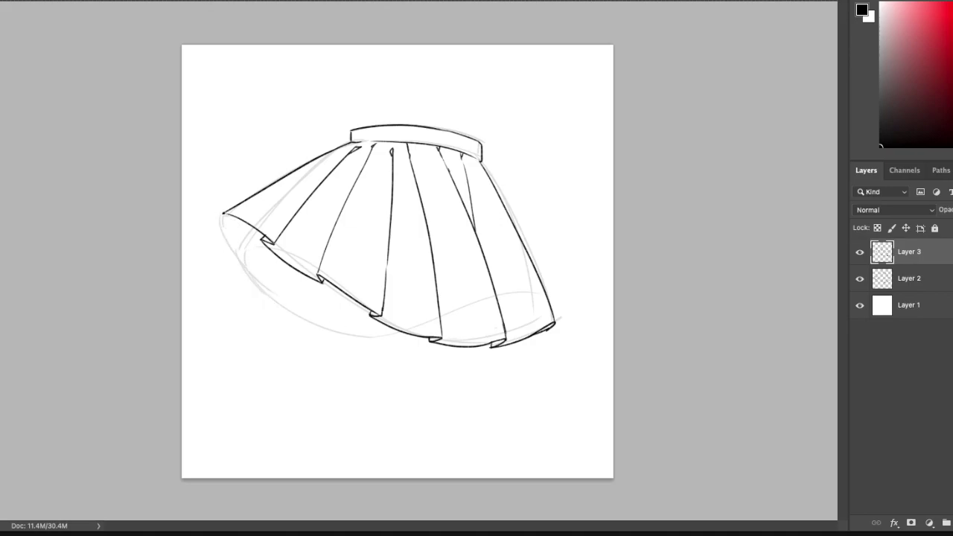
key(ctrl+z)
Ink the back hem with smaller zigzag folds from the left corner until it meets the front hem, and save the file.
mouse_move(224, 213)
mouse_down()
mouse_move(234, 251)
mouse_move(352, 308)
mouse_move(261, 285)
mouse_up()
key(ctrl+z)
mouse_move(262, 286)
mouse_down()
mouse_move(421, 329)
mouse_move(317, 315)
mouse_up()
key(ctrl+z)
key(ctrl+z)
drag(317, 315, 386, 334)
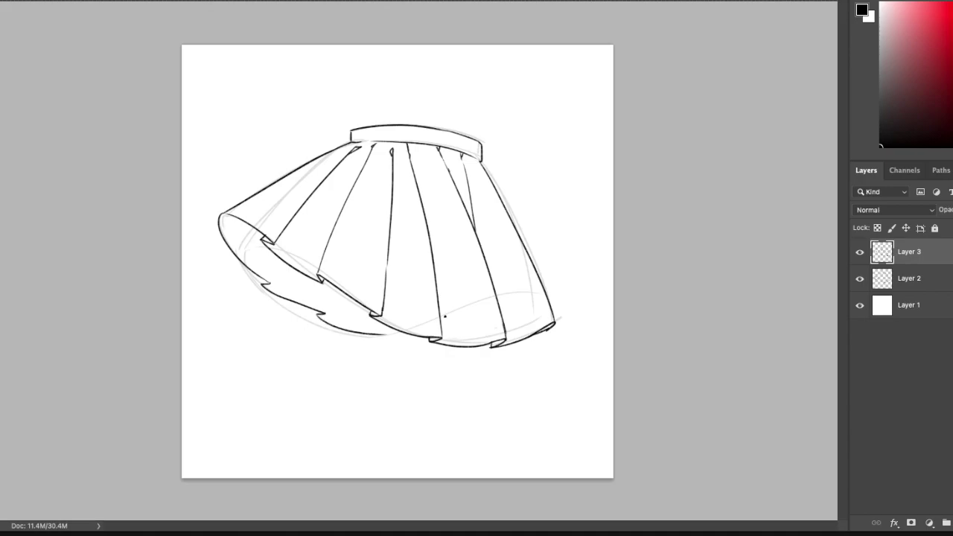
key(ctrl+z)
key(ctrl+z)
drag(387, 335, 429, 338)
click(6, 0)
click(59, 66)
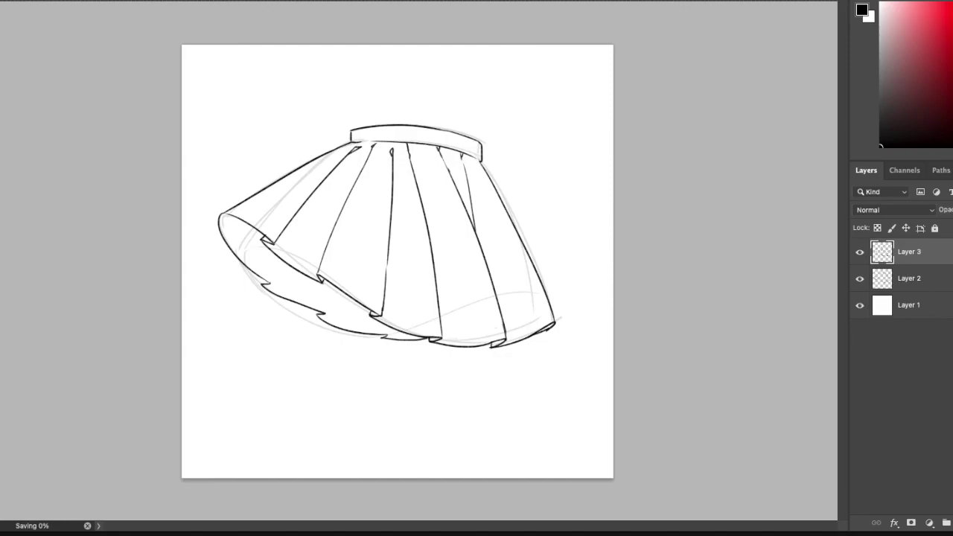
Hide the rough sketch layer and fill the skirt's silhouette with grey on a new layer below the line art.
click(859, 278)
click(489, 102)
click(880, 44)
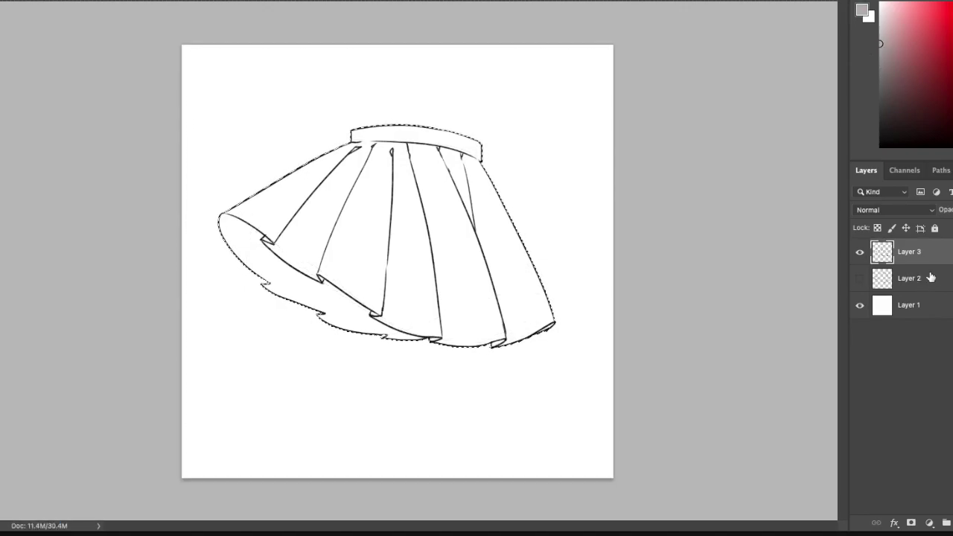
click(929, 278)
key(alt+shift+super+n)
key(alt+BackSpace)
key(super+d)
Save a copy as a progressive JPEG at quality 12, Maximum.
click(1, 1)
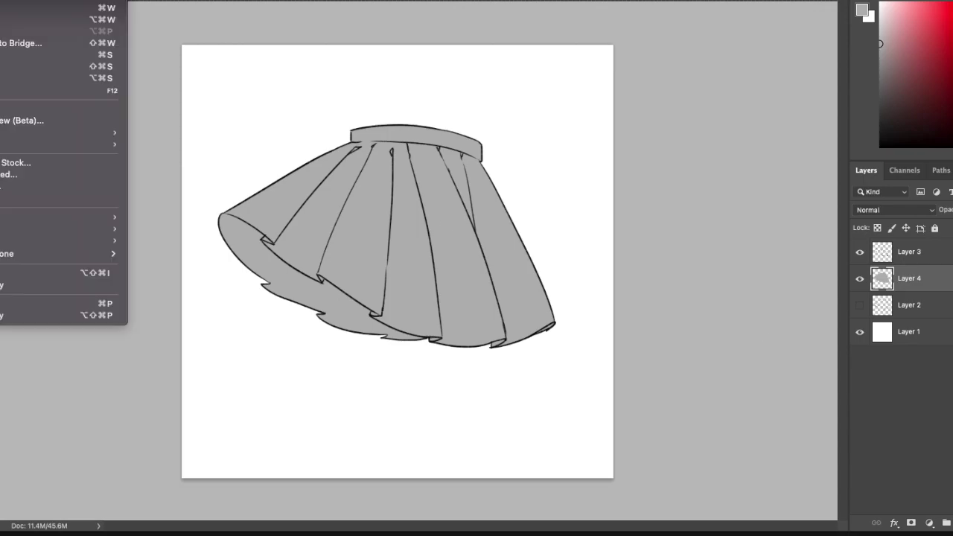
click(44, 79)
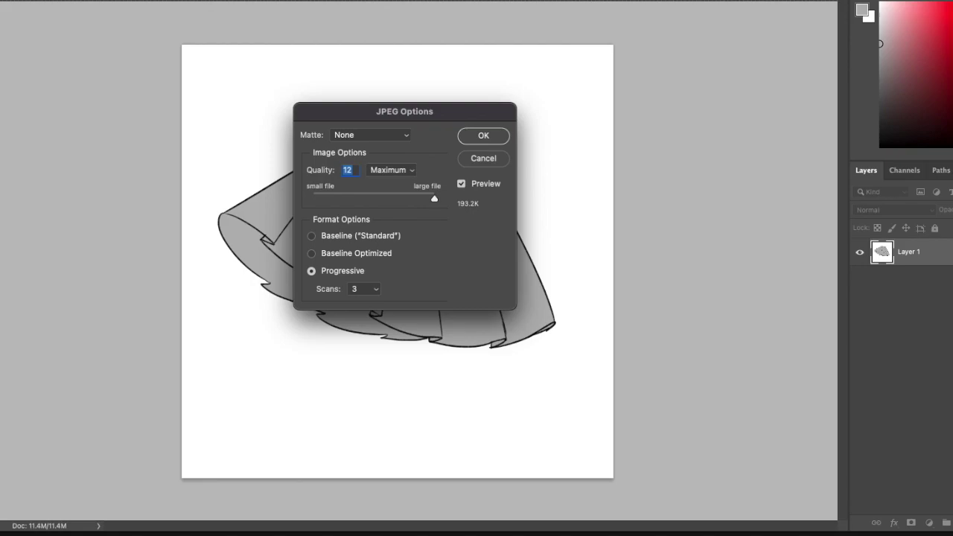
key(Return)
Add a new layer clipped to the grey base and fill it with medium blue.
key(ctrl+shift+alt+n)
alt+click(929, 291)
click(952, 58)
mouse_move(916, 32)
mouse_down()
mouse_move(926, 32)
mouse_move(923, 49)
mouse_up()
key(alt+BackSpace)
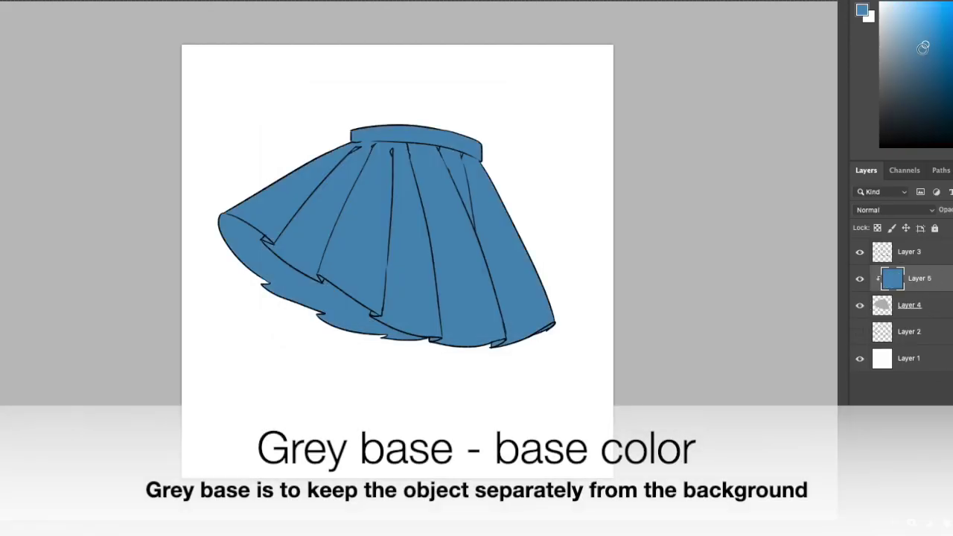
Add another clipped layer and paint the skirt's inner side and the small hem fold undersides light blue.
click(952, 523)
alt+click(933, 292)
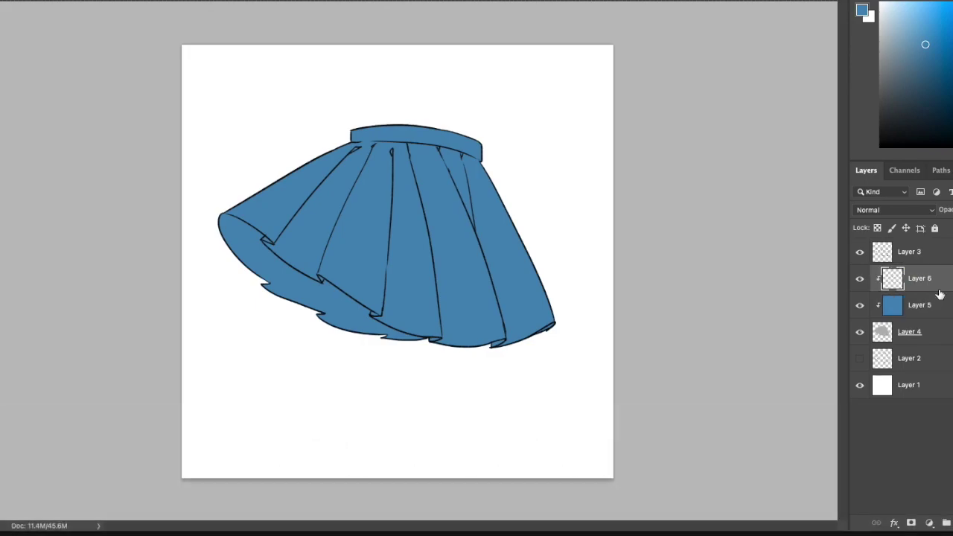
click(1, 1)
click(40, 143)
click(320, 202)
drag(328, 198, 325, 195)
drag(924, 6, 922, 1)
mouse_move(223, 221)
mouse_down()
mouse_move(220, 231)
mouse_move(266, 238)
mouse_move(262, 246)
mouse_move(320, 302)
mouse_move(301, 304)
mouse_up()
click(12, 364)
mouse_move(549, 90)
mouse_down()
mouse_move(628, 206)
mouse_move(621, 290)
mouse_up()
key(b)
mouse_move(316, 223)
mouse_down()
mouse_move(328, 247)
mouse_move(337, 199)
mouse_move(340, 215)
mouse_move(345, 202)
mouse_move(325, 287)
mouse_move(330, 259)
mouse_move(337, 319)
mouse_move(336, 299)
mouse_move(346, 327)
mouse_up()
drag(379, 398, 387, 384)
drag(404, 418, 422, 429)
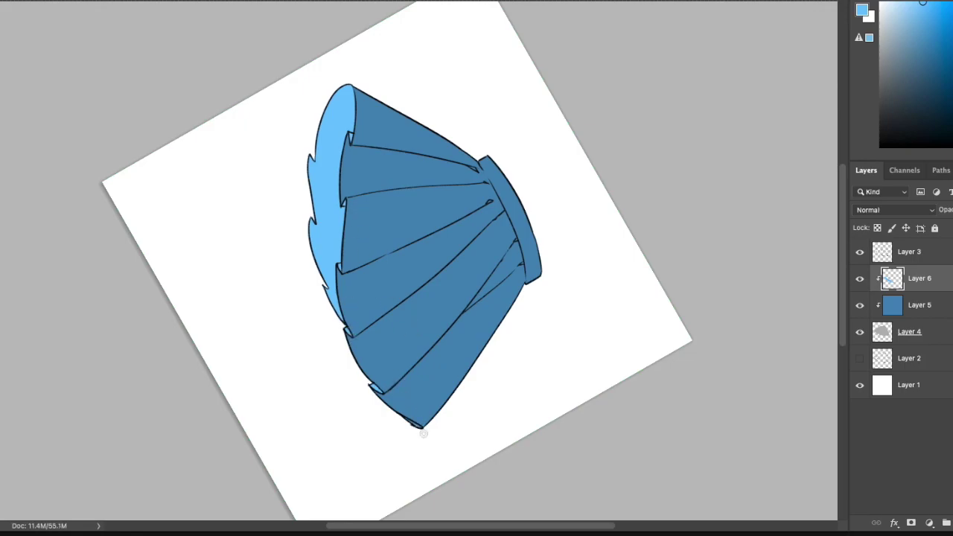
key(Escape)
Lock the transparent pixels of Layer 6 and set up a soft round brush in light purple.
click(877, 228)
click(26, 2)
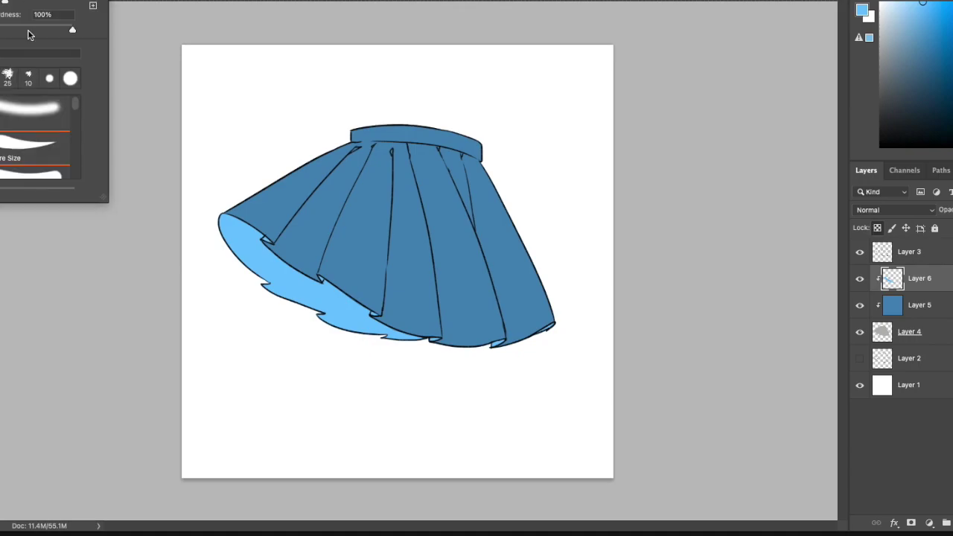
click(68, 107)
drag(358, 171, 417, 172)
click(951, 30)
click(900, 2)
drag(207, 191, 223, 223)
key(ctrl+z)
key(ctrl+z)
Blend soft light purple into the upper left end of the skirt's inner side on Layer 6 and unlock the layer.
click(909, 252)
shift+click(909, 332)
key(v)
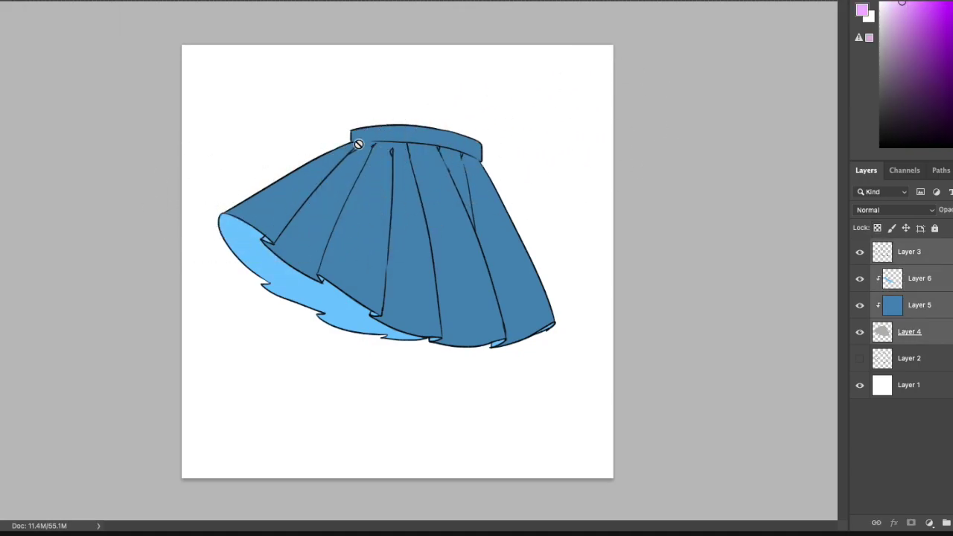
click(916, 281)
key(b)
drag(222, 240, 332, 231)
click(935, 229)
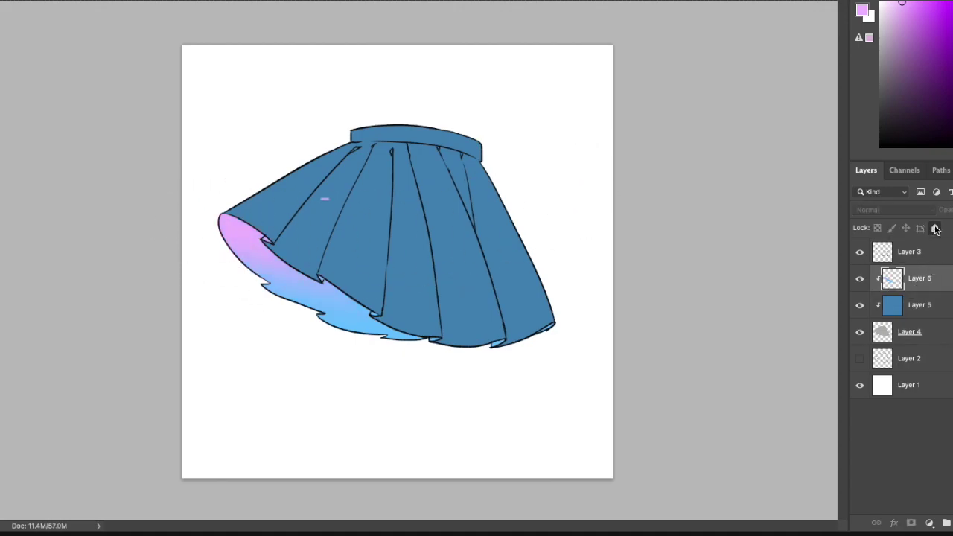
click(935, 229)
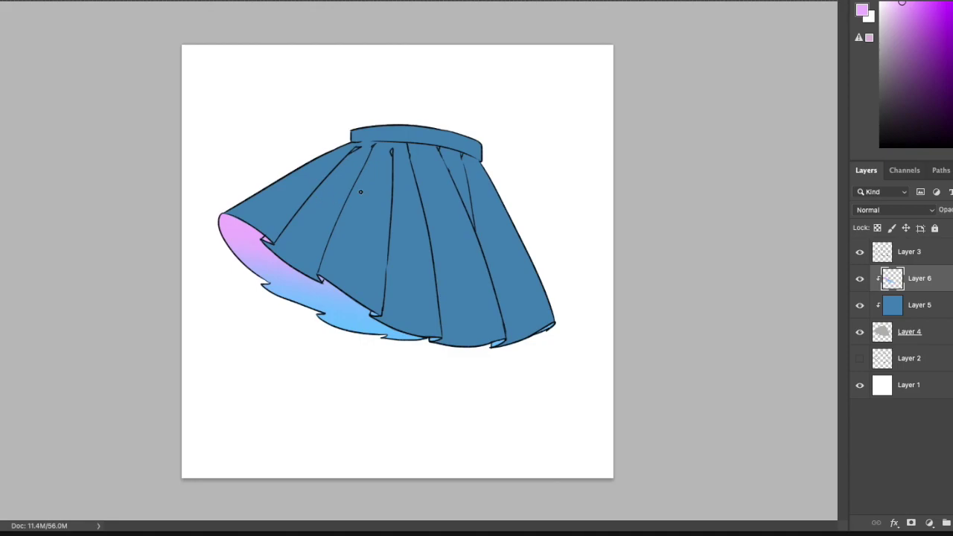
Paint a soft, brighter cyan-blue glow over the waistband and the tops of the pleats on Layer 6.
click(15, 1)
click(71, 1)
drag(402, 130, 481, 119)
key(super+z)
alt+click(442, 186)
click(931, 23)
drag(398, 123, 476, 110)
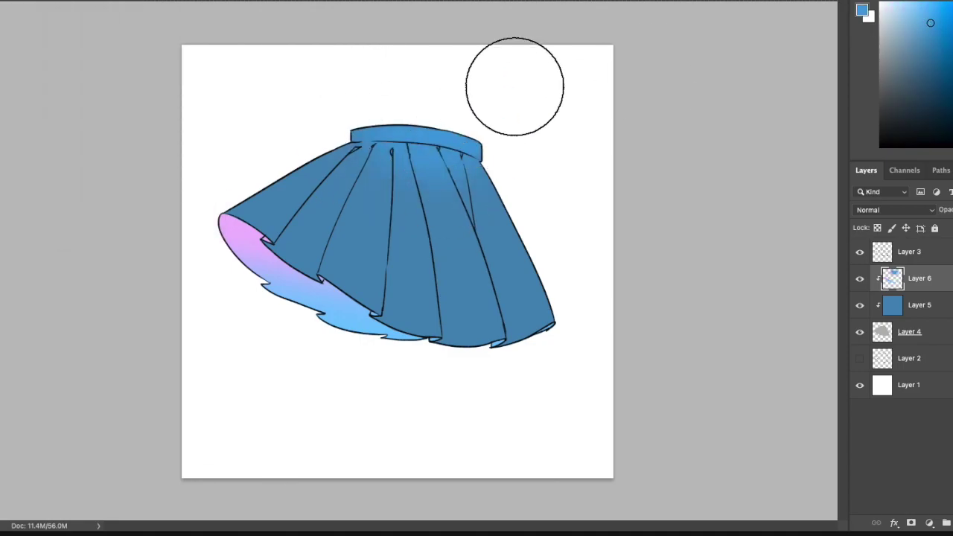
key(super+z)
drag(386, 113, 479, 89)
click(2, 0)
click(4, 78)
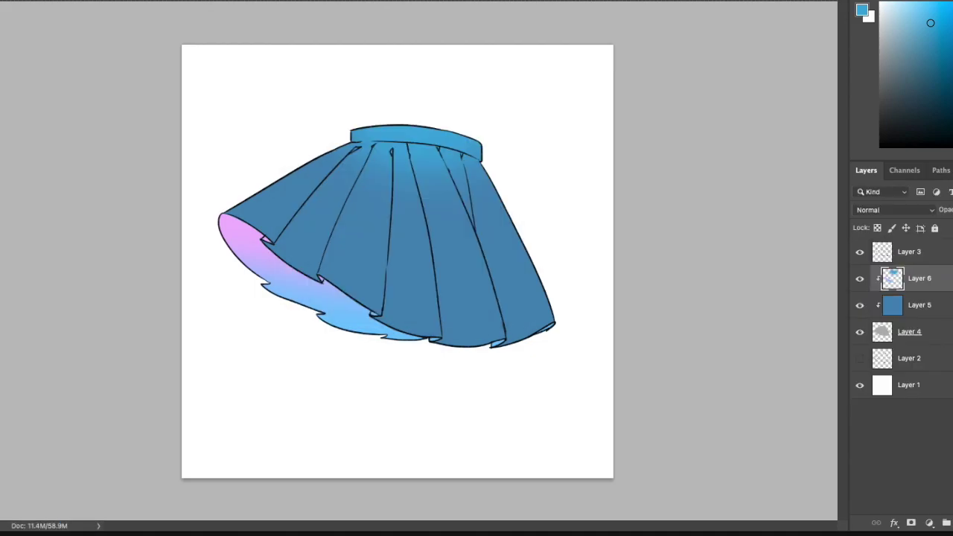
Add a new layer clipped above Layer 6 and set up a brush for hard-edged cel shading.
click(952, 523)
alt+click(930, 290)
click(2, 1)
click(22, 147)
right_click(423, 209)
drag(422, 194, 369, 198)
drag(447, 210, 443, 210)
Choose a darker blue and paint a cel shadow on the upper part of the leftmost pleat.
alt+click(317, 166)
click(930, 52)
mouse_move(294, 174)
mouse_down()
mouse_move(343, 147)
mouse_move(330, 160)
mouse_move(338, 160)
mouse_up()
key(ctrl+z)
key(ctrl+z)
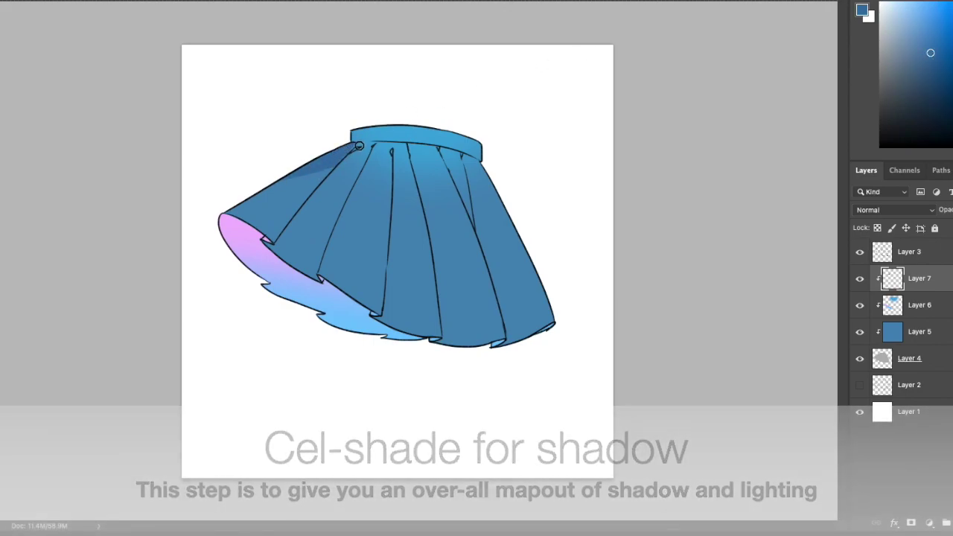
Shade both ends of the waistband with flat dark blue, leaving the middle lit.
alt+click(363, 141)
right_click(359, 147)
mouse_move(359, 147)
mouse_down()
mouse_move(347, 148)
mouse_move(366, 132)
mouse_move(388, 138)
mouse_up()
alt+click(347, 148)
drag(449, 131, 473, 153)
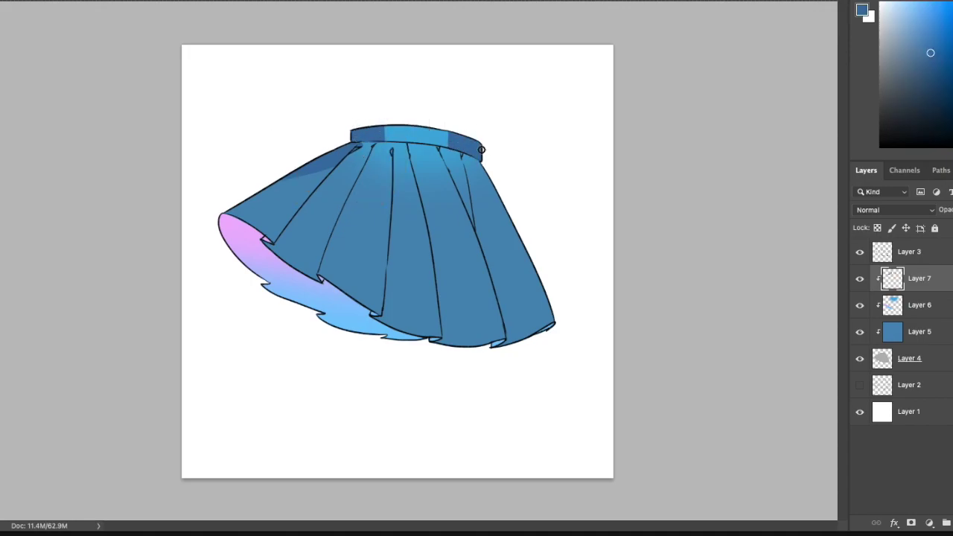
Paint tapering dark blue shadows at the tops of the second pleat and the middle pleats.
mouse_move(300, 214)
mouse_down()
mouse_move(365, 167)
mouse_move(357, 154)
mouse_move(329, 185)
mouse_up()
key(super+z)
key(super+z)
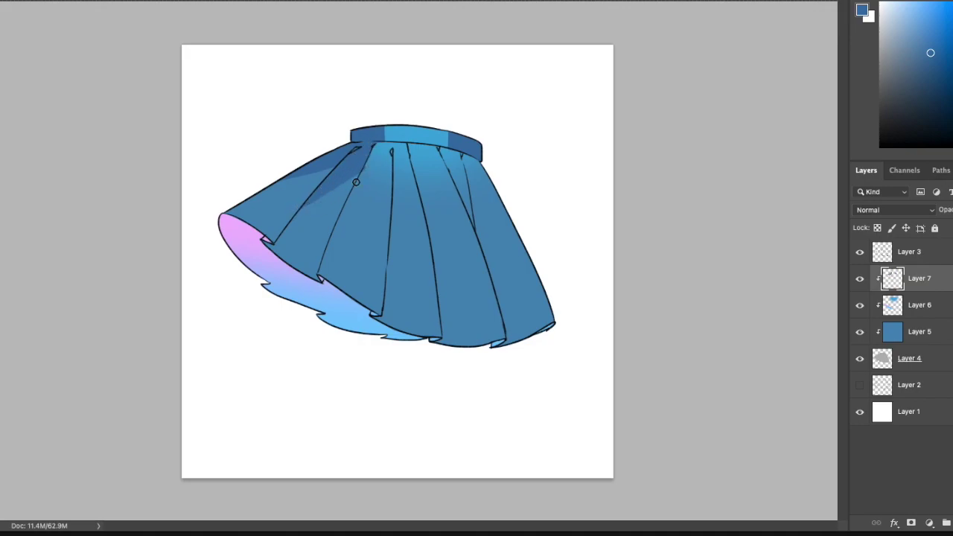
drag(393, 146, 389, 232)
drag(407, 149, 394, 213)
key(super+z)
drag(407, 145, 394, 205)
mouse_move(395, 184)
mouse_down()
mouse_move(396, 153)
mouse_move(425, 209)
mouse_up()
drag(411, 145, 421, 181)
mouse_move(413, 145)
mouse_down()
mouse_move(422, 175)
mouse_move(453, 176)
mouse_up()
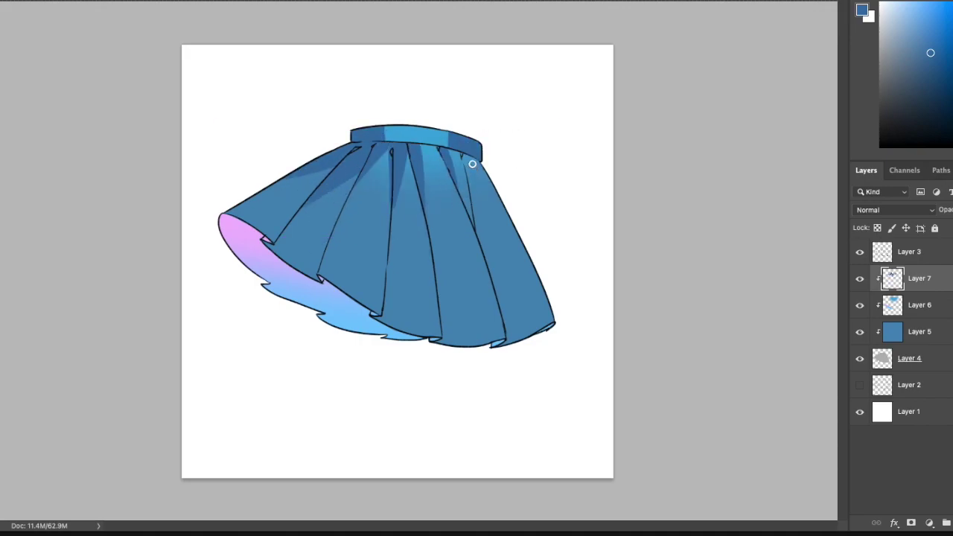
Paint dark blue shadows on the rightmost pleat and along the lower folds near the hem on Layer 7.
mouse_move(483, 161)
mouse_down()
mouse_move(488, 212)
mouse_move(484, 191)
mouse_move(513, 228)
mouse_up()
mouse_move(339, 222)
mouse_down()
mouse_move(310, 274)
mouse_move(347, 242)
mouse_up()
drag(319, 274, 305, 272)
mouse_move(929, 283)
mouse_down()
mouse_move(929, 311)
mouse_move(935, 277)
mouse_up()
mouse_move(387, 251)
mouse_down()
mouse_move(387, 309)
mouse_move(388, 268)
mouse_move(447, 320)
mouse_up()
drag(486, 264, 511, 334)
drag(393, 292, 394, 314)
drag(413, 292, 410, 283)
Edge the cel shadows on Layer 7 with a brighter blue.
click(933, 39)
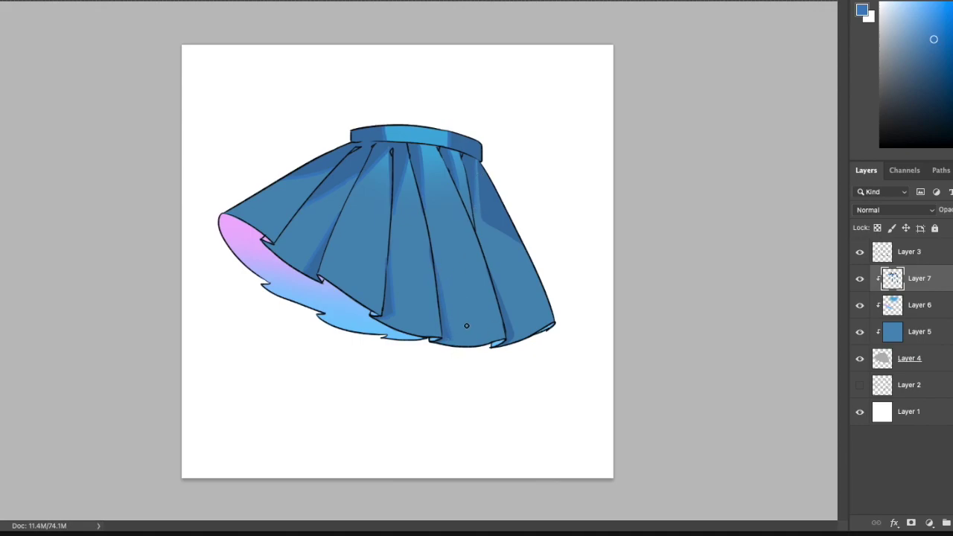
click(2, 1)
click(15, 79)
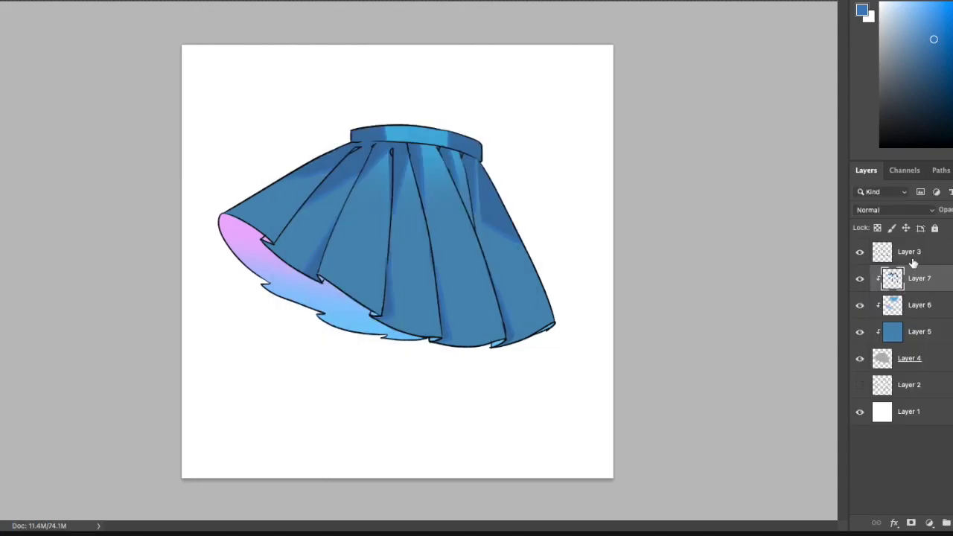
Recolour the line art with a new layer clipped to Layer 3 and filled with dark navy blue.
click(914, 261)
key(ctrl+shift+alt+n)
alt+click(931, 265)
click(950, 67)
key(alt+BackSpace)
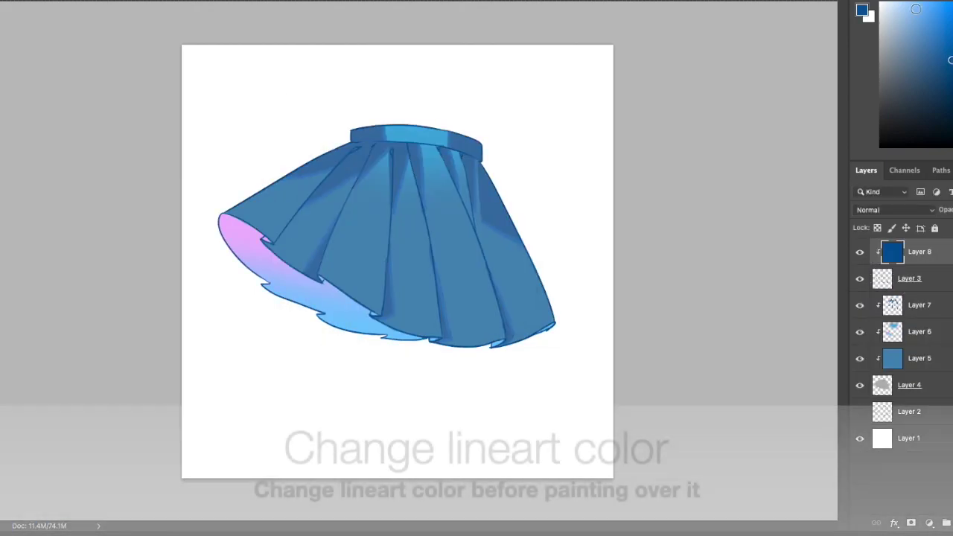
click(950, 86)
key(alt+BackSpace)
click(1, 1)
click(15, 79)
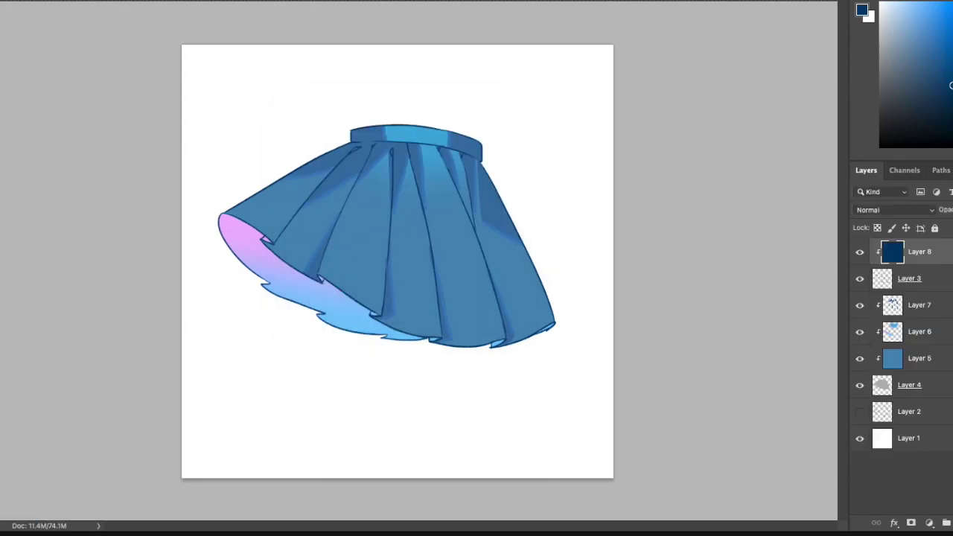
Put Layers 3 to 8 together in one group and collapse the group.
key(ctrl+g)
click(908, 401)
click(941, 271)
shift+click(948, 397)
drag(946, 272, 934, 250)
click(875, 247)
Duplicate Group 1, merge the copy into a single layer and hide the original group.
key(ctrl+j)
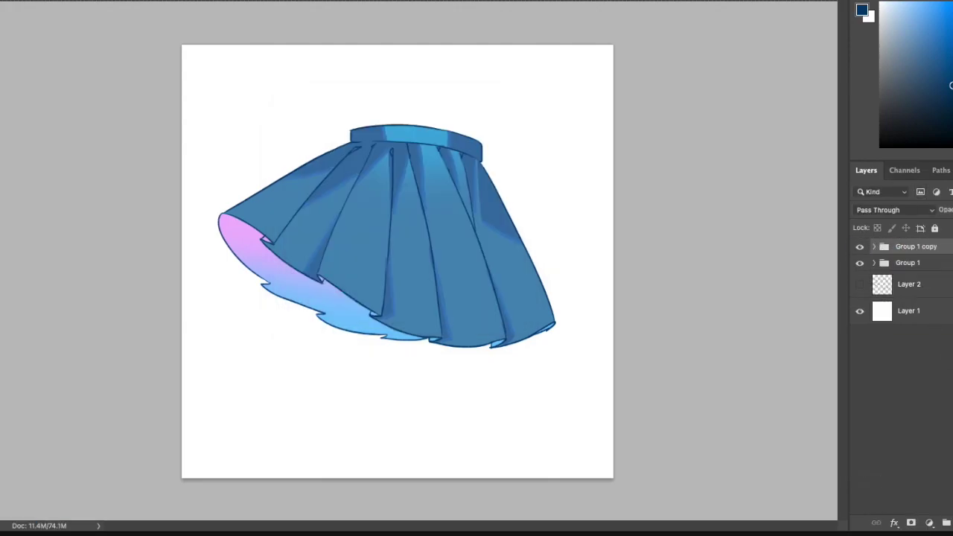
right_click(936, 248)
click(945, 488)
click(860, 273)
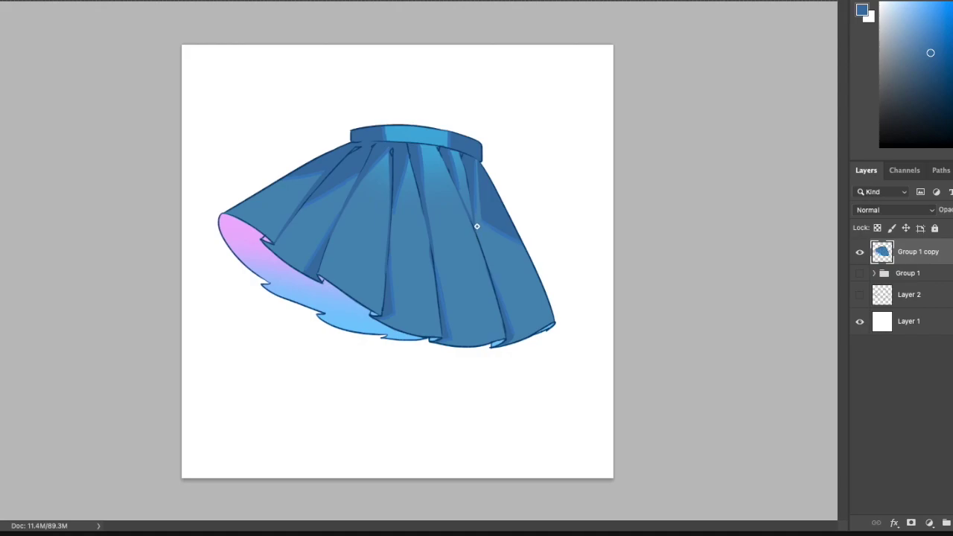
Mix a deep violet-blue from the shadow colour and paint over the line between the two leftmost pleats.
alt+click(512, 241)
key(super+equal)
drag(338, 108, 332, 112)
alt+click(320, 114)
drag(931, 53, 934, 62)
drag(239, 195, 298, 125)
key(super+z)
click(934, 57)
drag(247, 184, 326, 121)
key(super+z)
mouse_move(231, 213)
mouse_down()
mouse_move(334, 91)
mouse_move(313, 114)
mouse_move(329, 96)
mouse_up()
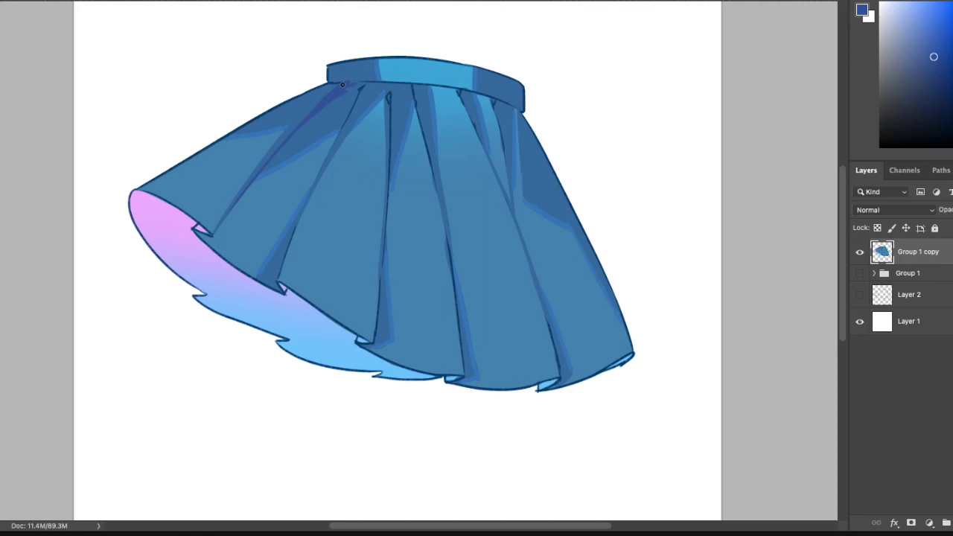
Repaint the skirt's left outer edge and the next pleat line in violet-blue.
alt+click(355, 88)
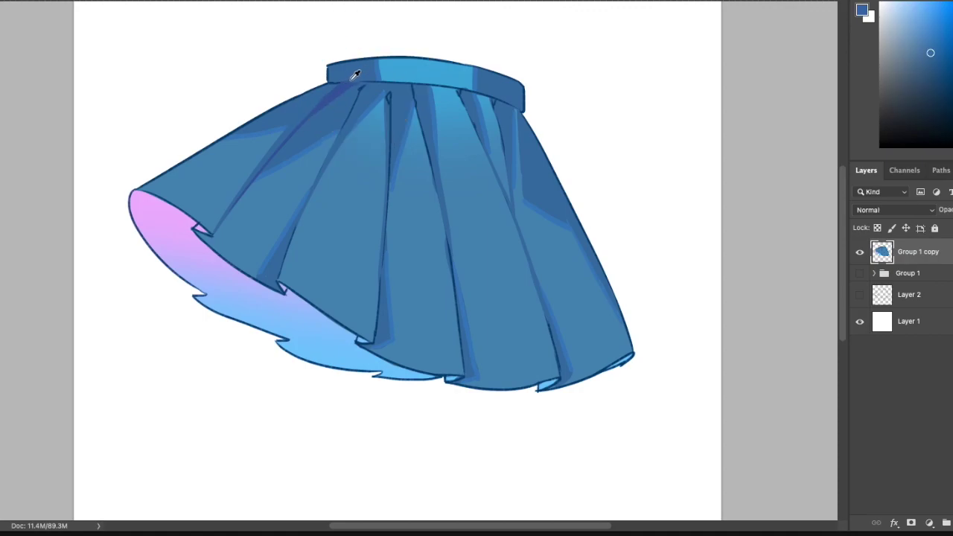
alt+click(330, 82)
shift+click(147, 188)
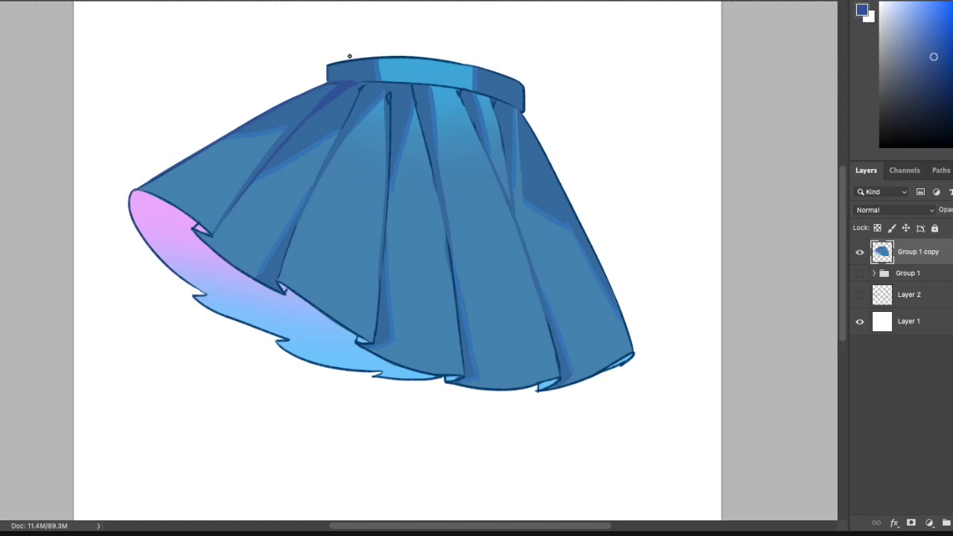
drag(362, 87, 356, 95)
drag(326, 158, 348, 123)
Repaint the waistband's outline with smooth violet-blue strokes on the rotated canvas.
drag(25, 326, 302, 96)
key(ctrl+z)
drag(232, 178, 217, 277)
drag(248, 139, 196, 255)
key(ctrl+z)
key(ctrl+z)
drag(215, 157, 195, 257)
drag(217, 161, 195, 244)
key(ctrl+z)
drag(199, 230, 197, 316)
key(ctrl+z)
Paint a brighter blue accent along the waistband's lower edge.
drag(229, 127, 257, 125)
alt+click(238, 166)
alt+click(230, 164)
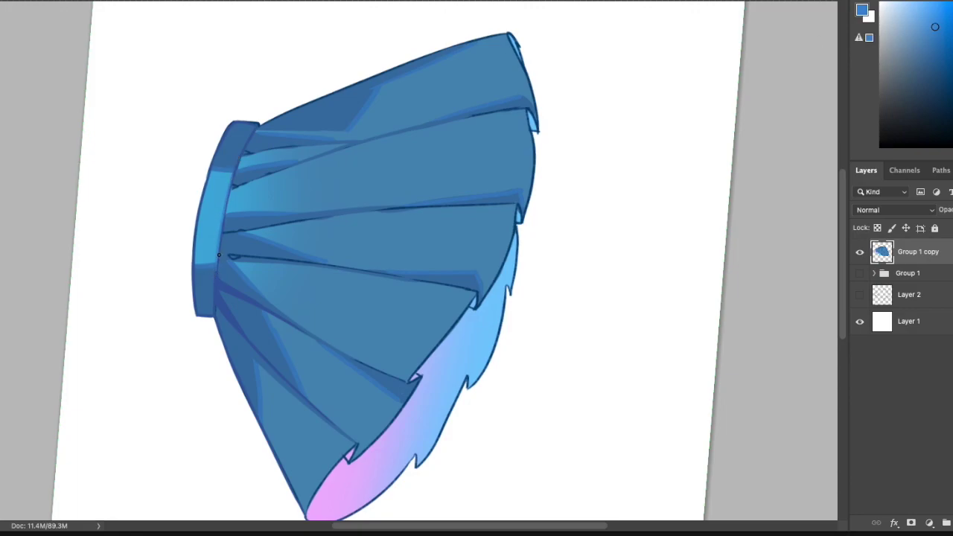
key(r)
drag(255, 127, 621, 219)
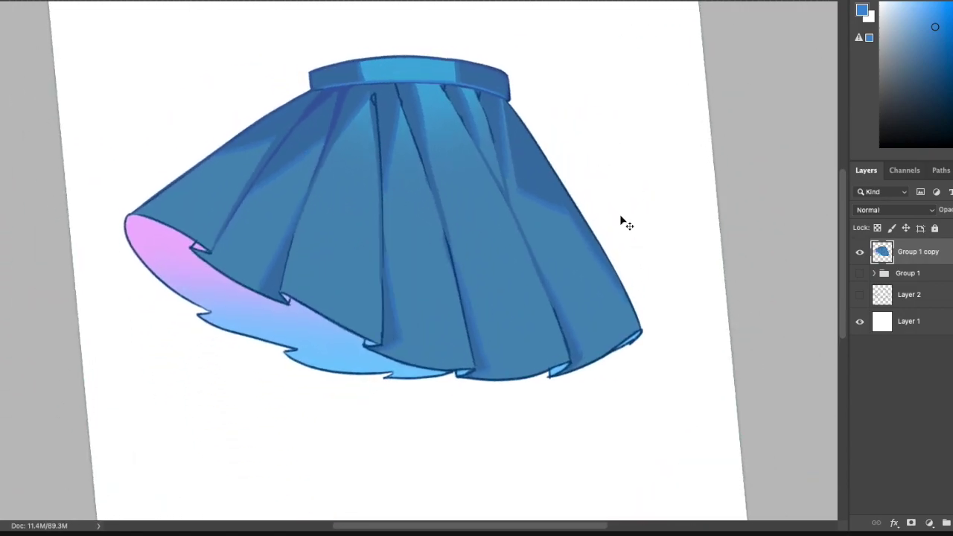
Paint over the line art of the two central pleats in violet-blue, sampling nearby blues to clean their edges.
alt+click(336, 103)
drag(375, 86, 383, 342)
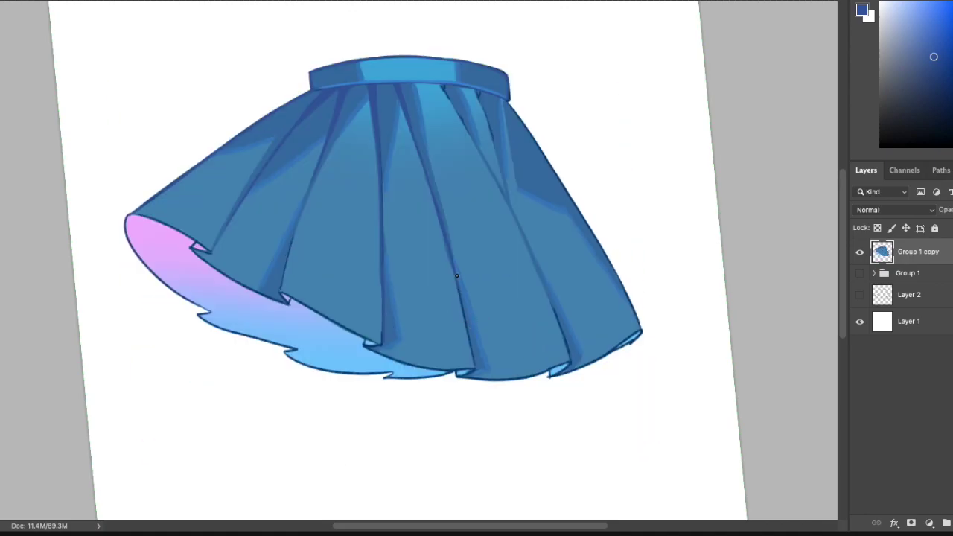
alt+click(443, 239)
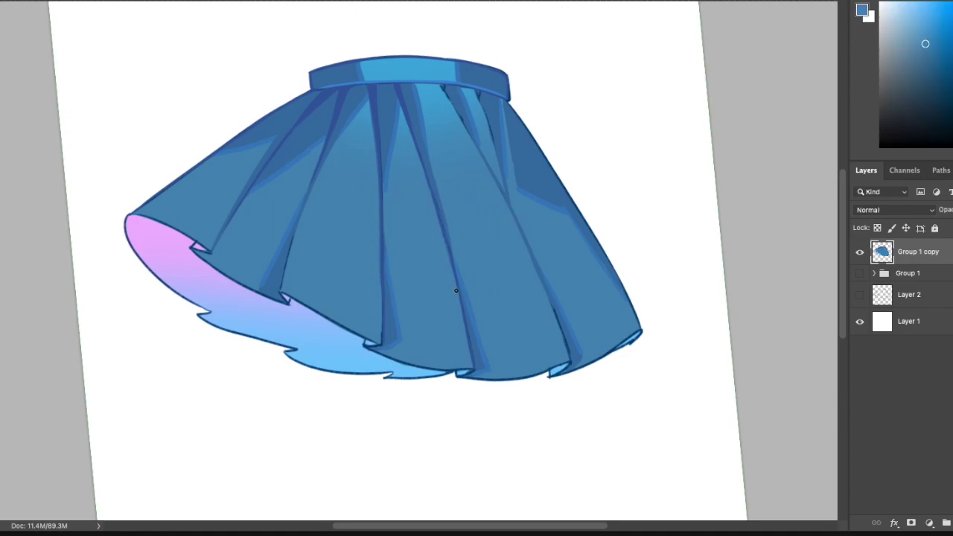
alt+click(386, 178)
alt+click(382, 266)
alt+click(376, 90)
Repaint the dark lines at the tops of the two right-hand pleats in violet-blue.
key(r)
drag(376, 89, 409, 84)
mouse_move(472, 98)
mouse_down()
mouse_move(480, 117)
mouse_move(480, 107)
mouse_up()
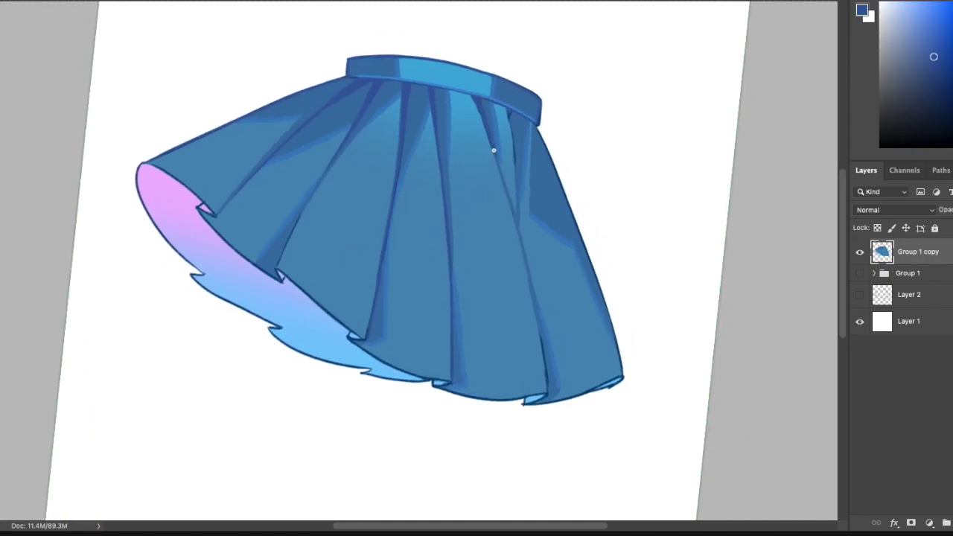
scroll(507, 221, right, 2)
scroll(497, 230, right, 2)
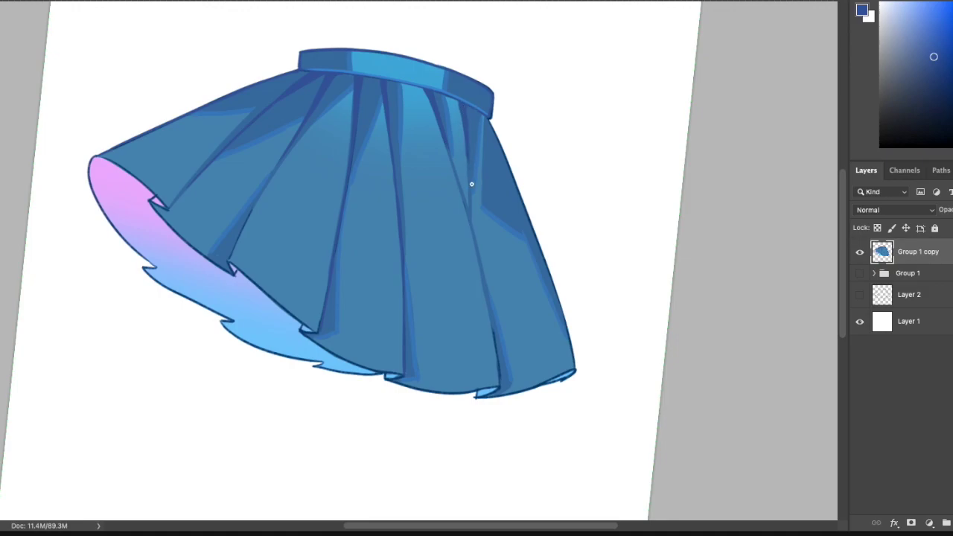
Pick a medium blue and paint it along the upper shadows of the rightmost narrow pleat and the middle pleat.
click(931, 35)
drag(457, 105, 470, 161)
click(934, 40)
key(super+z)
drag(460, 107, 468, 179)
drag(383, 91, 395, 204)
alt+click(395, 175)
mouse_move(383, 99)
mouse_down()
mouse_move(393, 137)
mouse_move(385, 184)
mouse_up()
alt+click(450, 139)
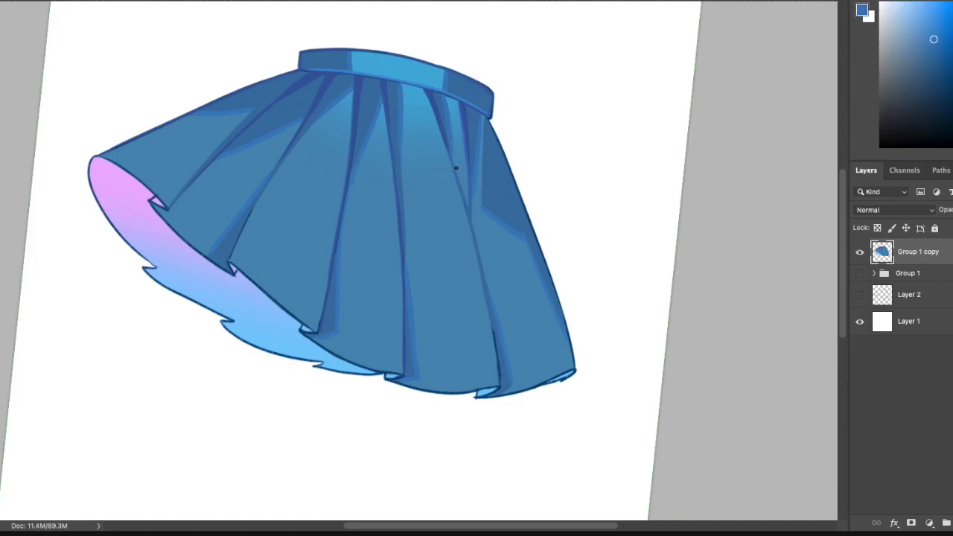
Sample neighbouring cyan and blue tones and blend the light strip between the two right-hand pleats.
alt+click(451, 119)
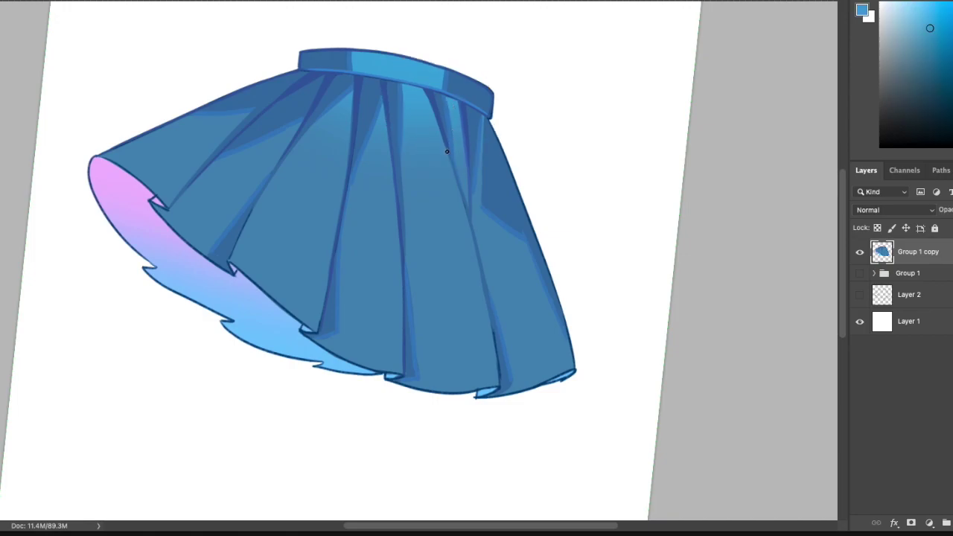
alt+click(451, 107)
alt+click(453, 139)
alt+click(449, 105)
alt+right_click(455, 122)
alt+click(453, 93)
alt+click(451, 108)
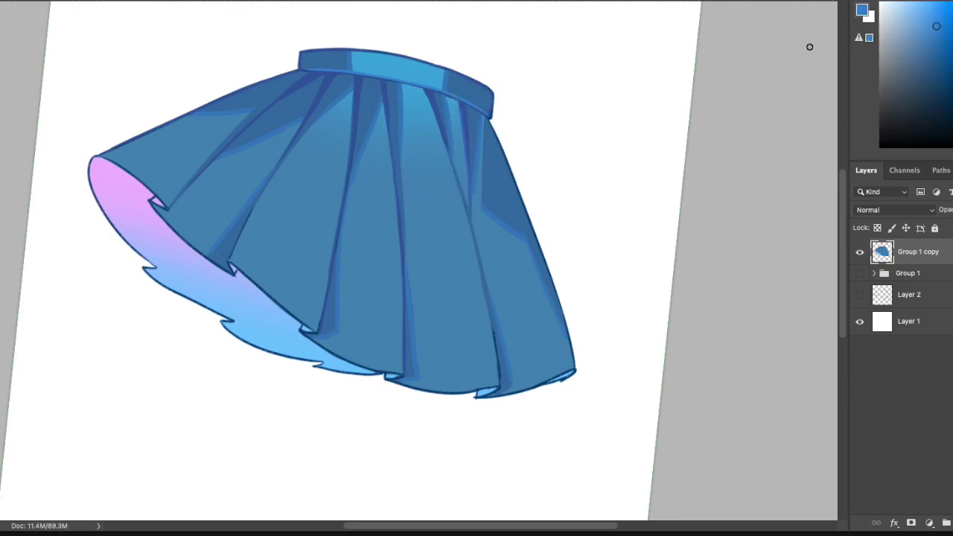
Paint a saturated blue transition along the shadow edges of the central pleats.
alt+click(405, 160)
key(super+z)
drag(397, 144, 406, 228)
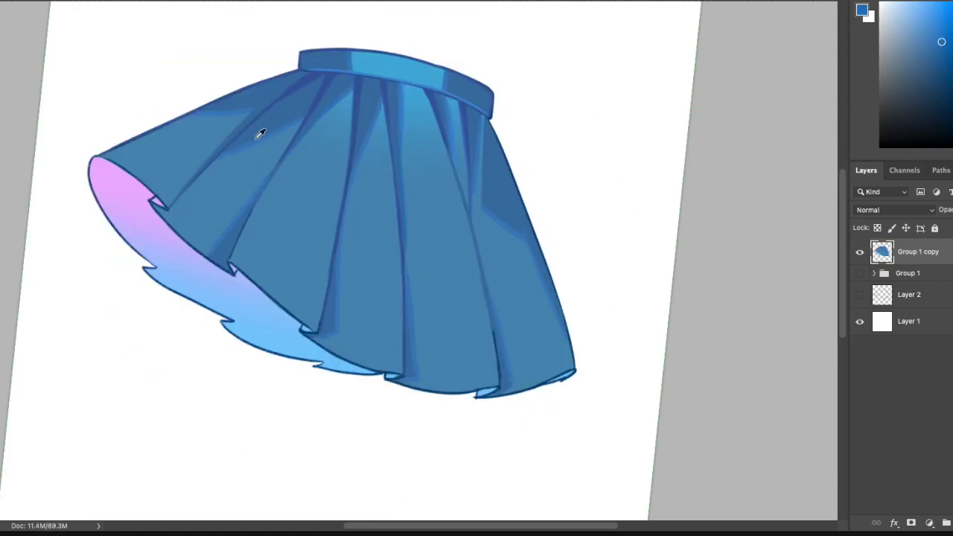
right_click(268, 117)
drag(269, 123, 266, 123)
key(r)
drag(439, 121, 345, 105)
drag(299, 212, 306, 172)
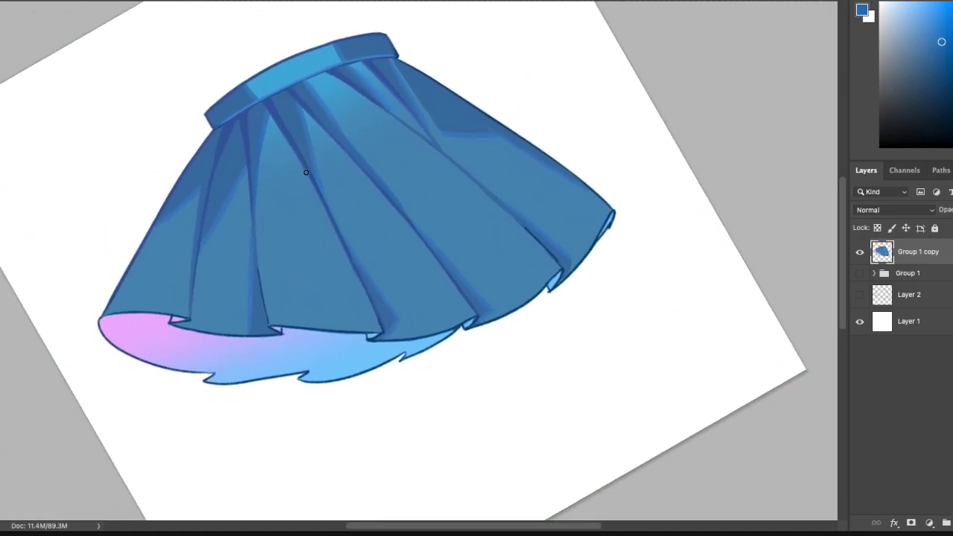
Repaint the lower part of the skirt's left outer edge with a violet-blue line.
alt+click(164, 234)
drag(172, 236, 170, 235)
drag(107, 308, 166, 209)
alt+click(168, 195)
key(super+z)
drag(926, 44, 933, 37)
drag(114, 294, 170, 193)
alt+click(167, 201)
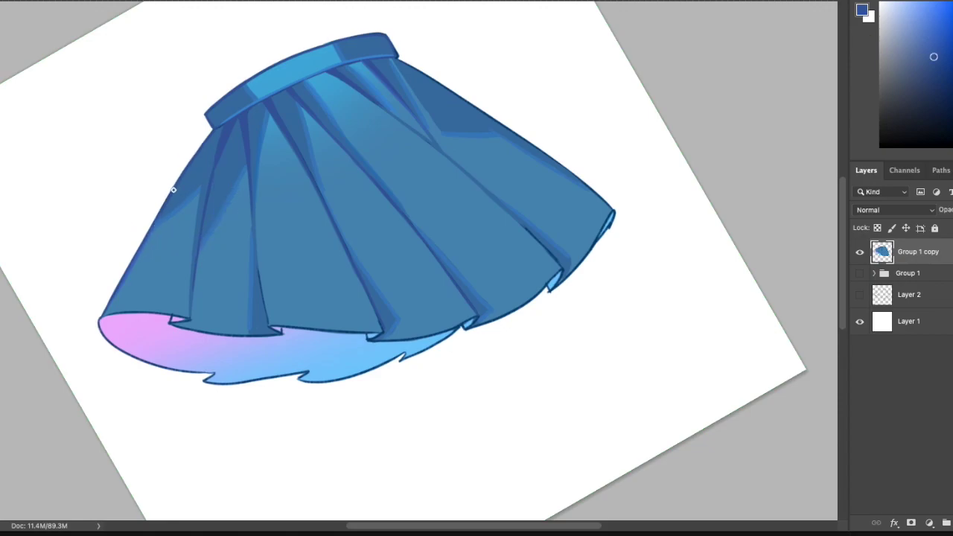
Paint over the leftmost pleat's hem line in dark violet-blue.
key(r)
mouse_move(206, 310)
mouse_down()
mouse_move(502, 119)
mouse_move(410, 203)
mouse_up()
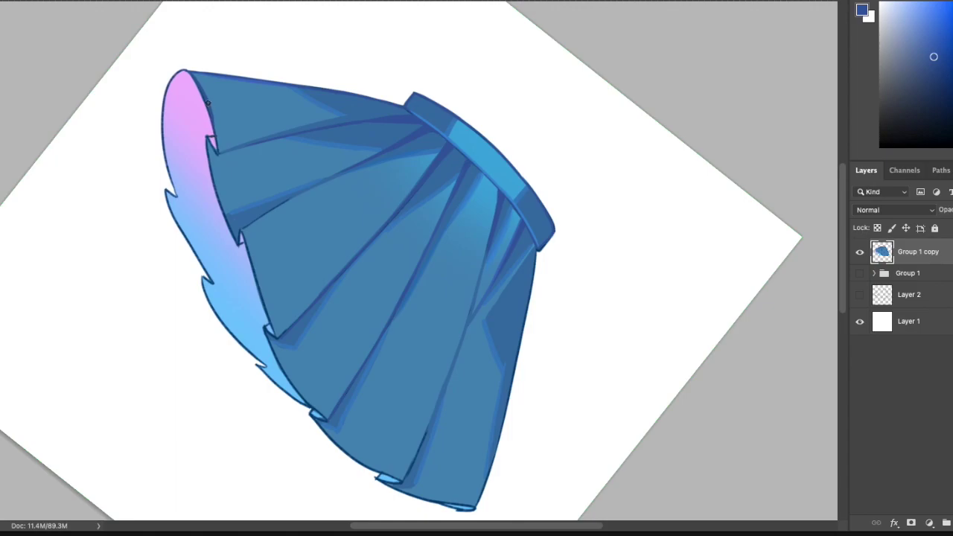
drag(192, 75, 218, 153)
alt+click(210, 131)
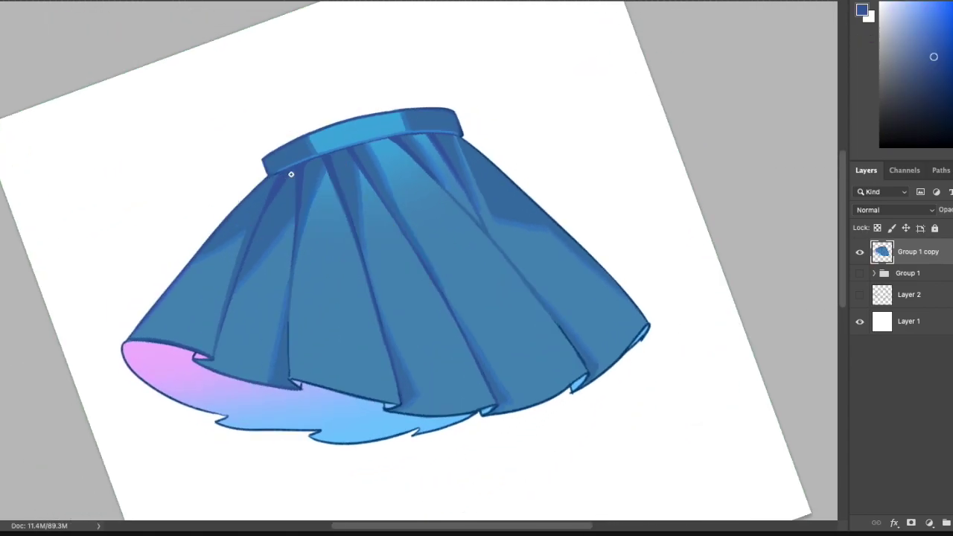
Deepen the folds at the tops of the left pleats and the narrow right pleat with a darker navy.
alt+click(286, 193)
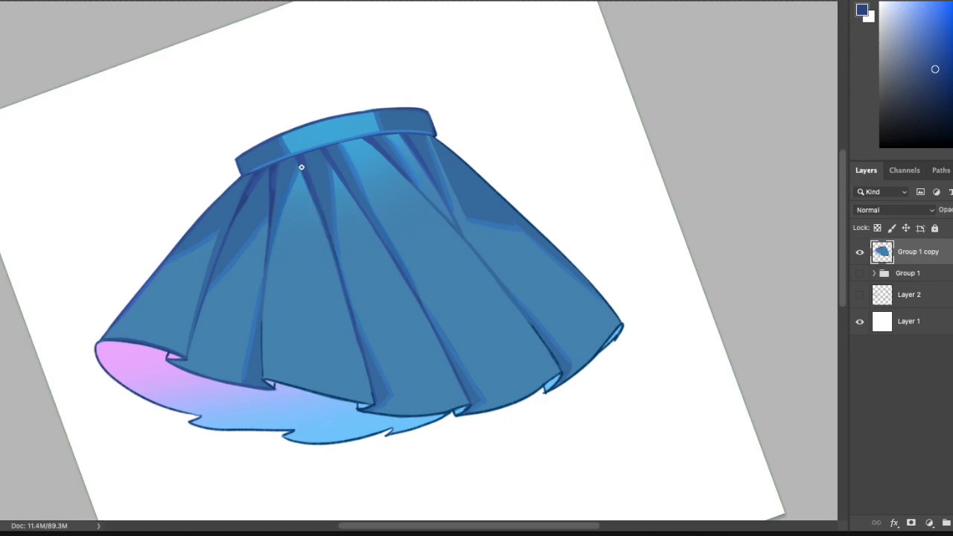
key(r)
drag(508, 69, 558, 108)
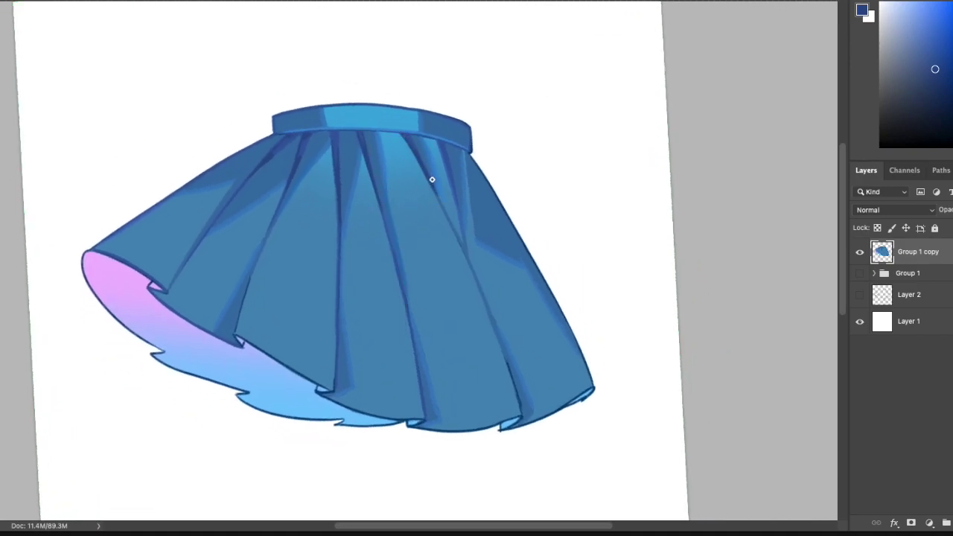
drag(438, 142, 457, 206)
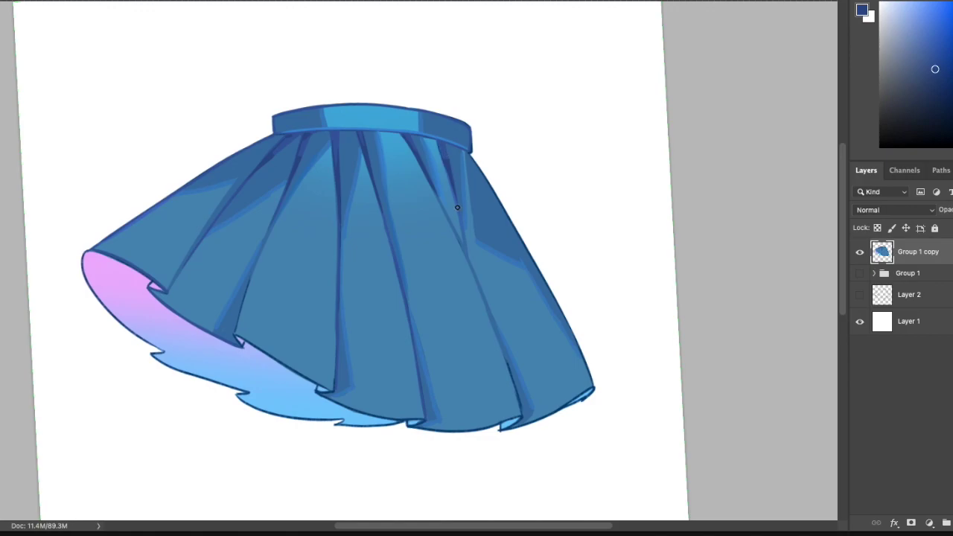
Adjust the blue and paint a shadow stroke down the right side of the narrow right-hand pleat.
alt+click(465, 146)
click(934, 69)
drag(457, 150, 461, 168)
click(936, 56)
click(935, 66)
drag(458, 151, 459, 166)
click(937, 57)
drag(460, 131, 463, 187)
key(ctrl+z)
drag(459, 153, 463, 224)
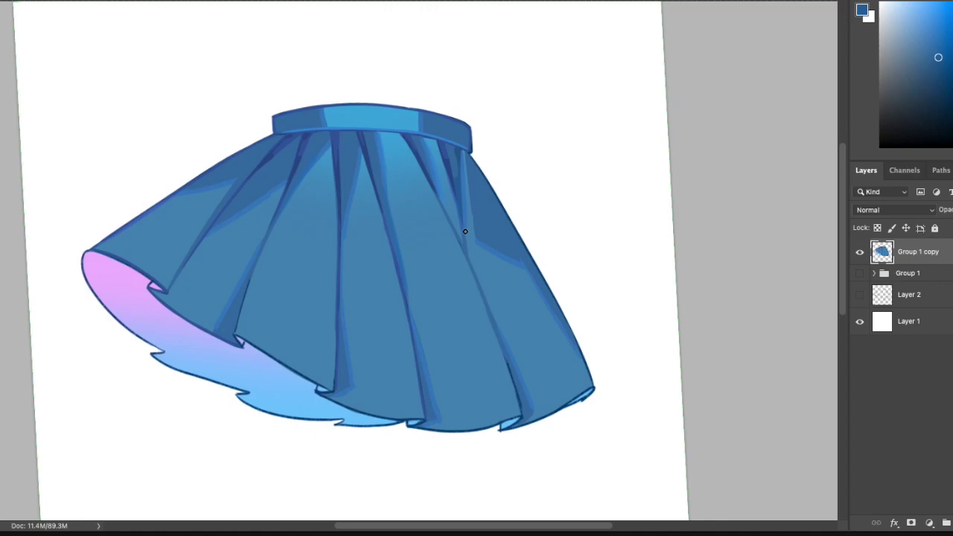
Repaint the fold line of the centre pleat with blues sampled from the neighbouring shadow.
drag(334, 306, 333, 349)
alt+click(341, 227)
mouse_move(339, 236)
mouse_down()
mouse_move(335, 367)
mouse_move(338, 317)
mouse_up()
alt+click(340, 226)
alt+click(330, 330)
drag(332, 381, 332, 356)
Recolour the long fold line running down to the second hem notch from the left with a sampled violet-blue.
drag(342, 260, 358, 141)
alt+click(239, 199)
mouse_move(357, 231)
mouse_down()
mouse_move(300, 240)
mouse_move(273, 229)
mouse_up()
alt+click(264, 99)
drag(229, 189, 199, 274)
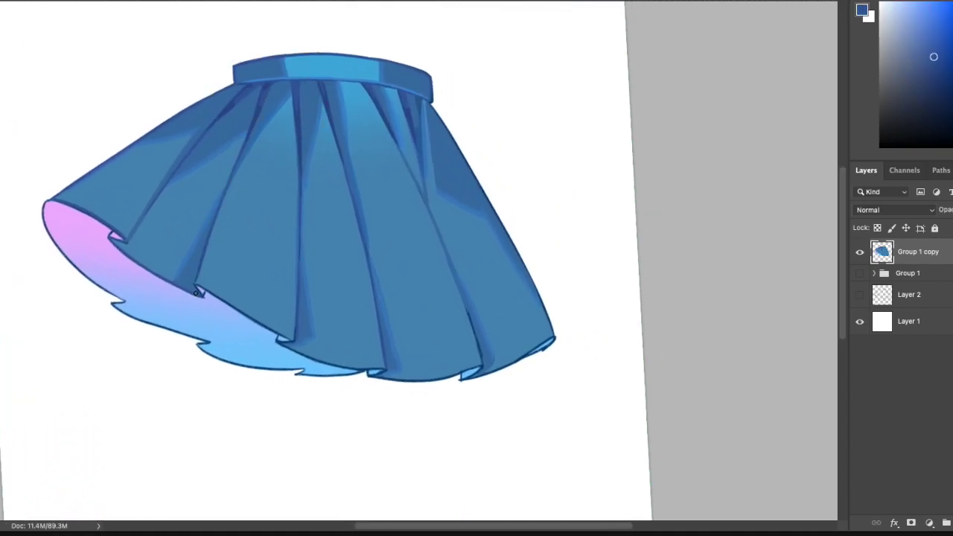
Rotate the canvas and repaint the hem lines of the middle pleats in violet-blue.
key(r)
drag(319, 145, 429, 146)
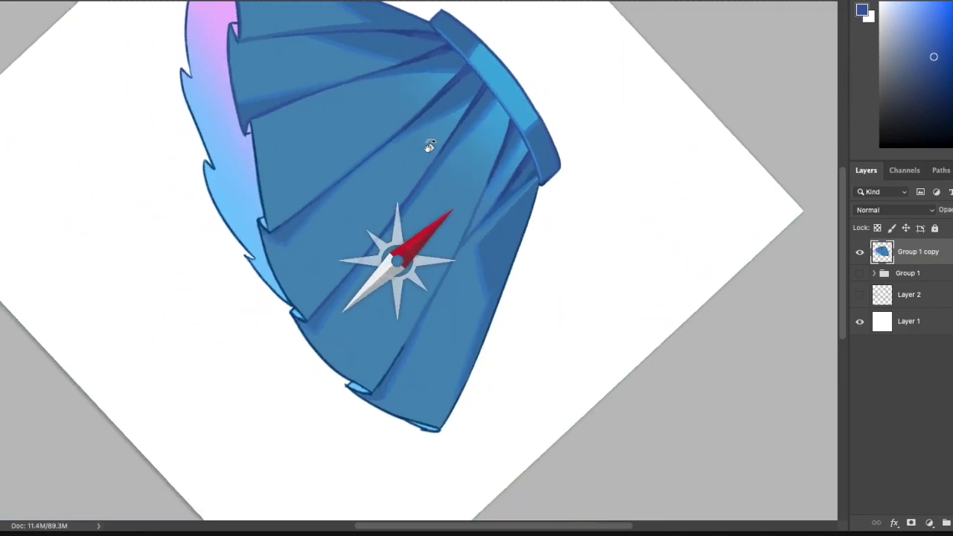
drag(252, 125, 255, 150)
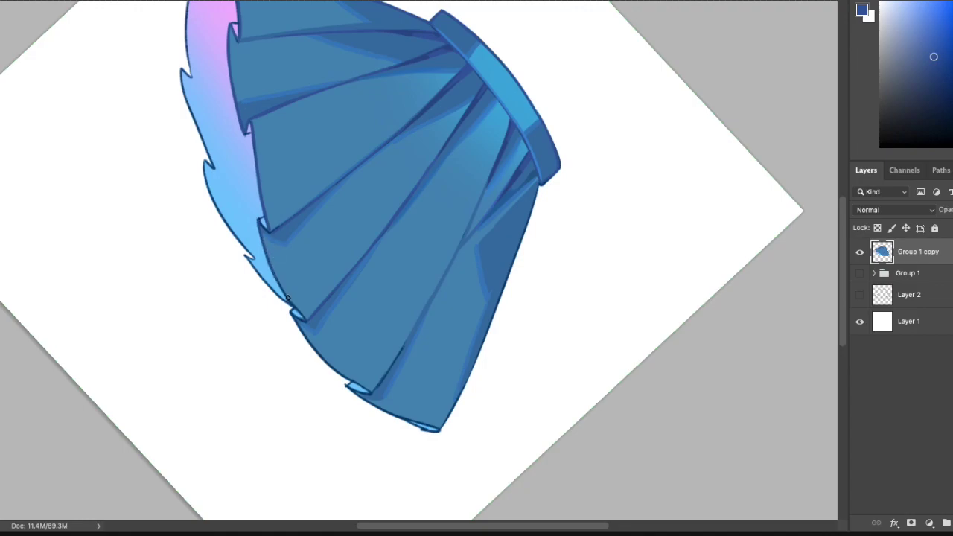
alt+click(294, 315)
mouse_move(295, 314)
mouse_down()
mouse_move(305, 321)
mouse_move(324, 256)
mouse_up()
alt+click(302, 316)
key(r)
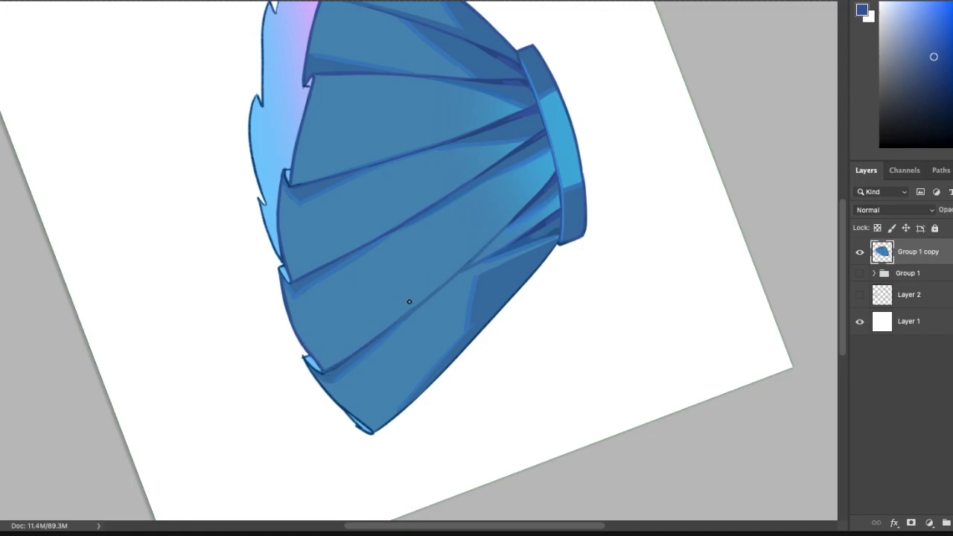
Recolour the lower edge of the skirt's inner lining with a sampled light blue.
drag(540, 183, 492, 232)
alt+click(320, 291)
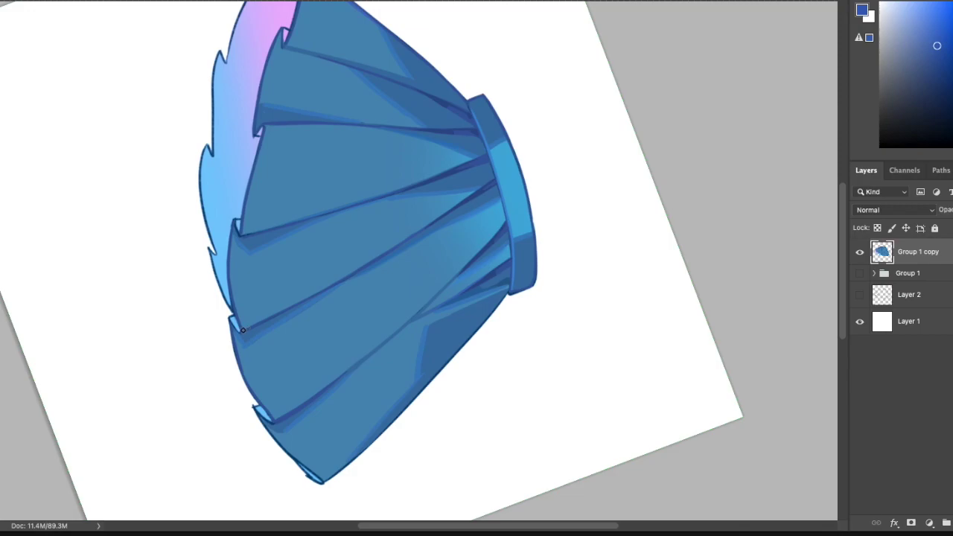
alt+click(212, 158)
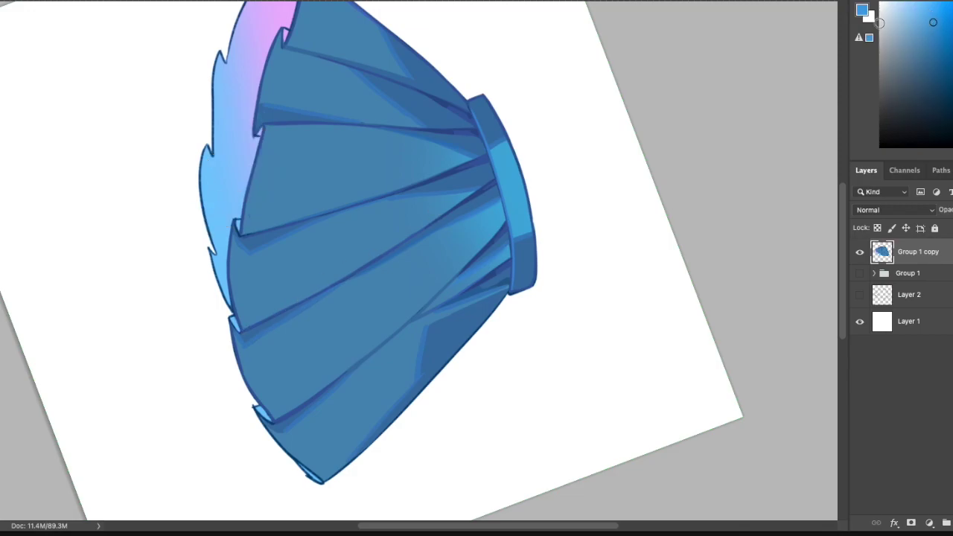
drag(201, 171, 218, 246)
drag(201, 197, 225, 293)
key(ctrl+z)
drag(211, 251, 228, 297)
drag(208, 247, 212, 272)
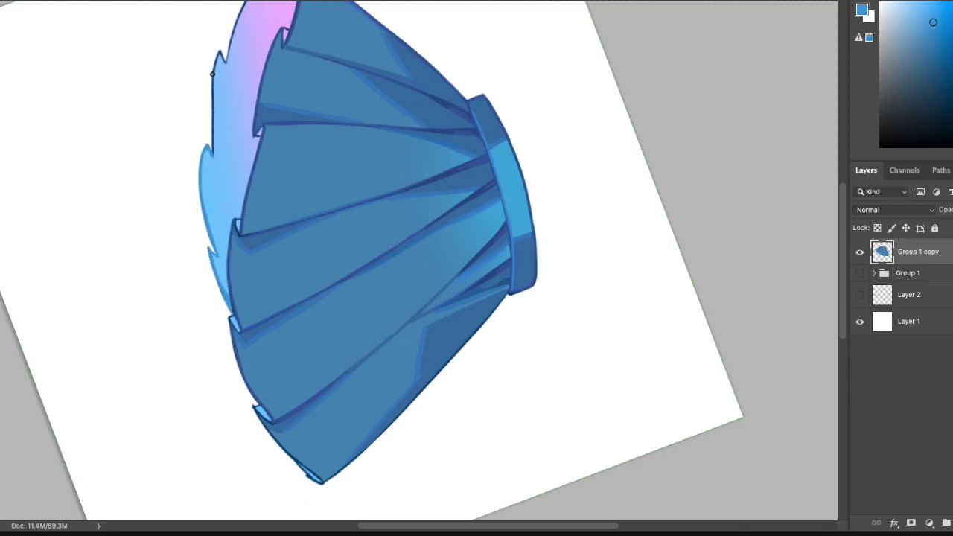
drag(220, 58, 213, 155)
Recolour the outer edge around the pink part of the lining with a lighter, brighter blue.
scroll(222, 55, up, 5)
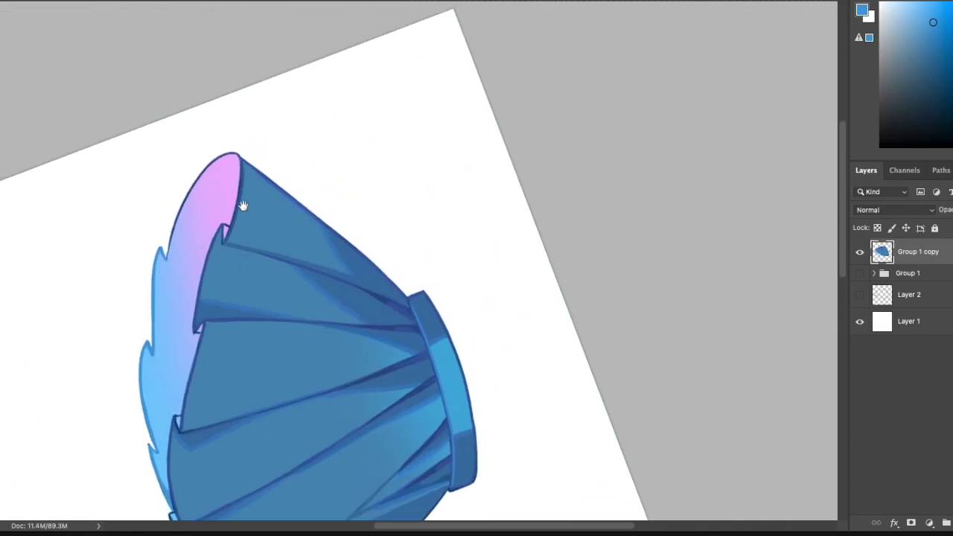
key(super+z)
alt+click(162, 279)
drag(181, 213, 211, 166)
key(super+z)
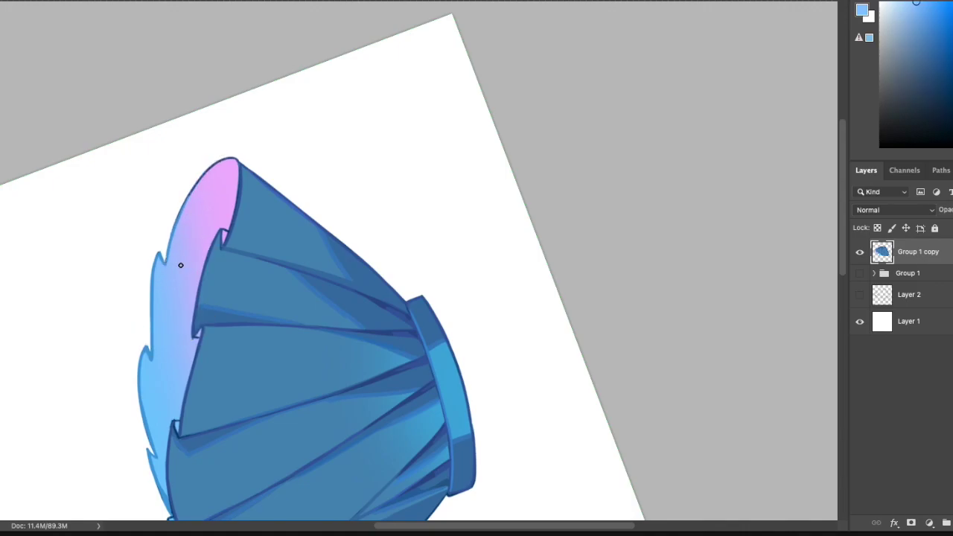
click(925, 7)
mouse_move(185, 207)
mouse_down()
mouse_move(224, 159)
mouse_move(250, 153)
mouse_up()
key(super+z)
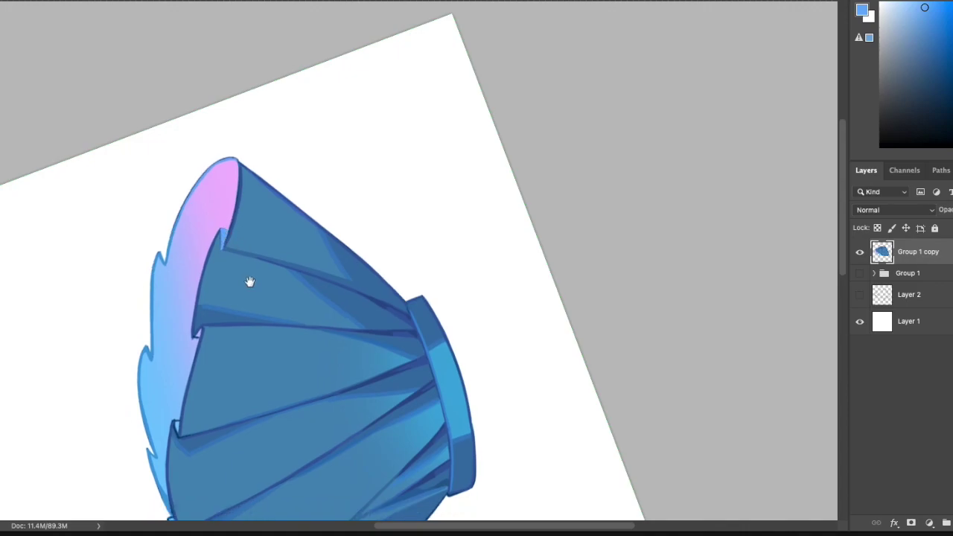
Repaint the small folded notches along the left pleats' hem with the lining's outline blue.
drag(249, 281, 245, 189)
alt+click(150, 257)
mouse_move(196, 246)
mouse_down()
mouse_move(197, 165)
mouse_move(196, 199)
mouse_move(179, 236)
mouse_up()
key(super+z)
drag(215, 55, 191, 159)
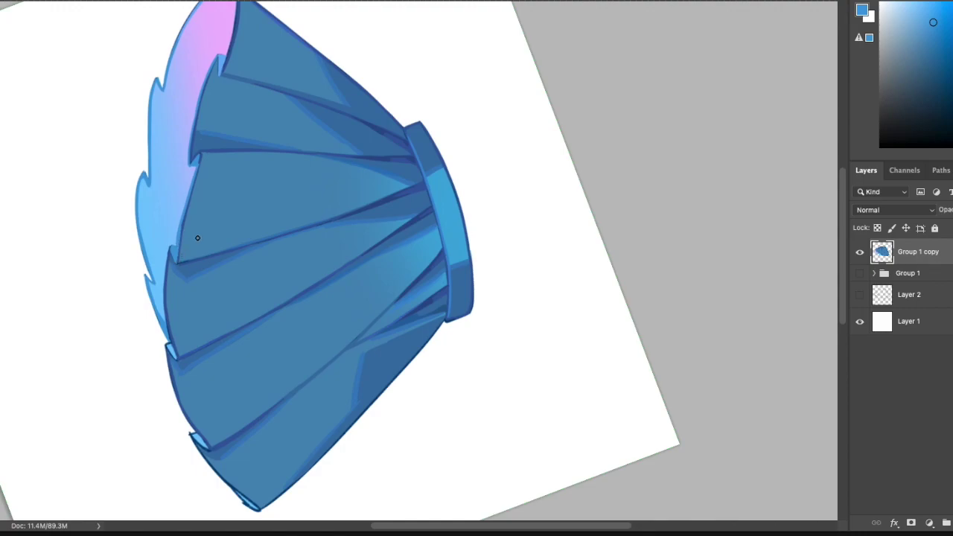
scroll(197, 237, down, 3)
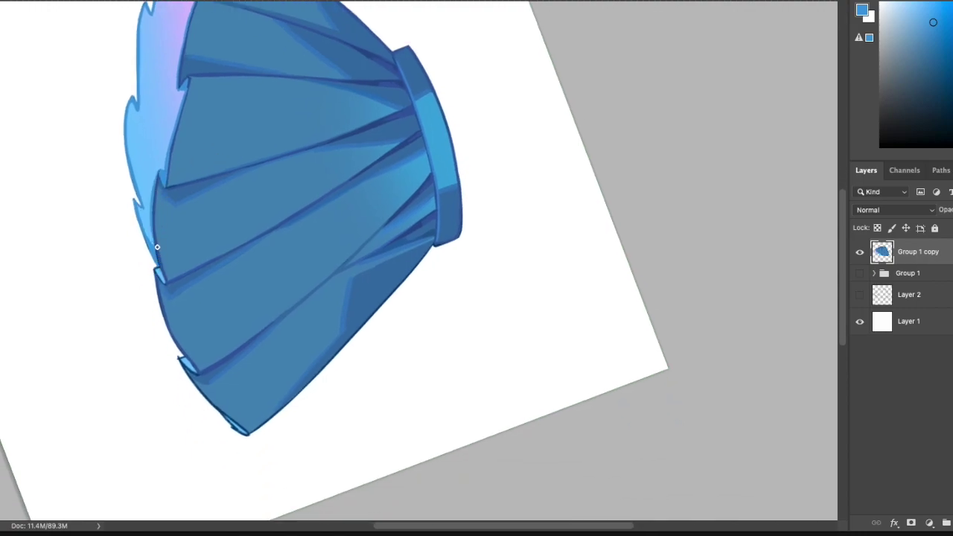
Reset the canvas rotation and recolour the outline of the small hem fold beside the rightmost pleat.
key(Escape)
key(super+minus)
key(super+minus)
key(super+minus)
key(super+plus)
key(super+plus)
key(super+plus)
drag(618, 195, 459, 87)
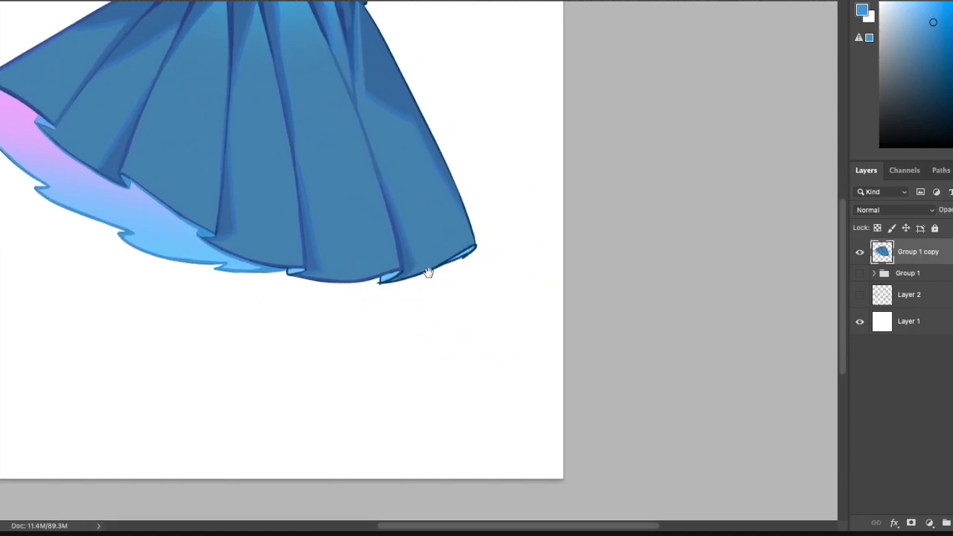
drag(402, 268, 382, 283)
key(super+z)
alt+click(405, 270)
alt+click(383, 281)
alt+click(397, 281)
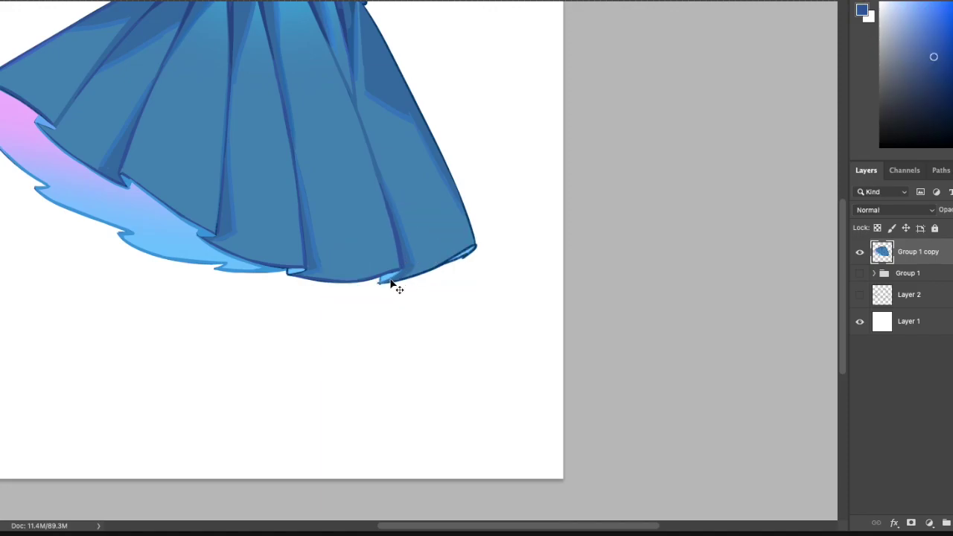
Repaint the rightmost pleat's hem line up to its folded corner in medium dark blue.
mouse_move(438, 264)
mouse_down()
mouse_move(473, 244)
mouse_move(387, 275)
mouse_move(472, 248)
mouse_up()
alt+click(388, 275)
key(super+z)
scroll(461, 255, right, 3)
scroll(461, 256, up, 2)
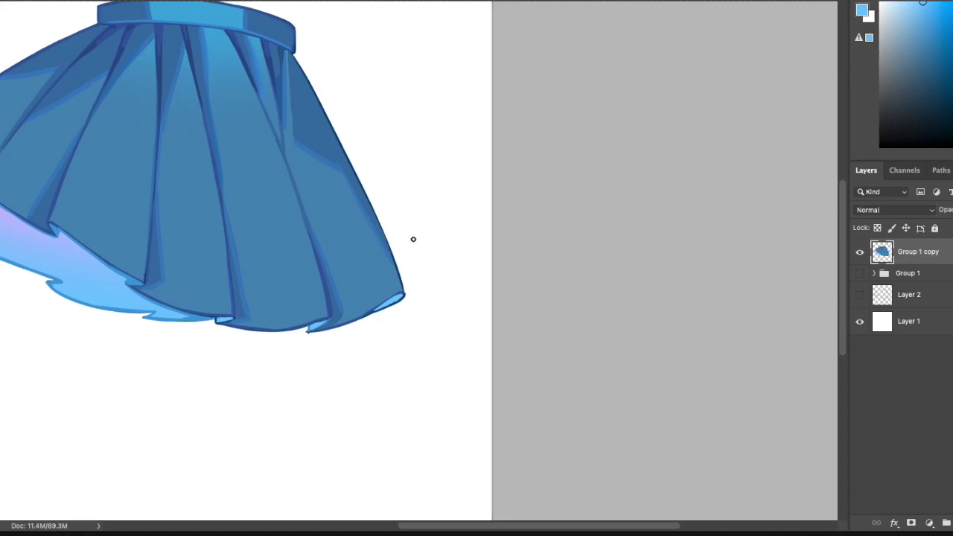
Repaint the skirt's right outer edge with a dark navy sampled from near the waistband.
alt+click(300, 71)
drag(300, 70, 406, 285)
key(super+z)
drag(368, 198, 405, 292)
key(super+z)
key(super+z)
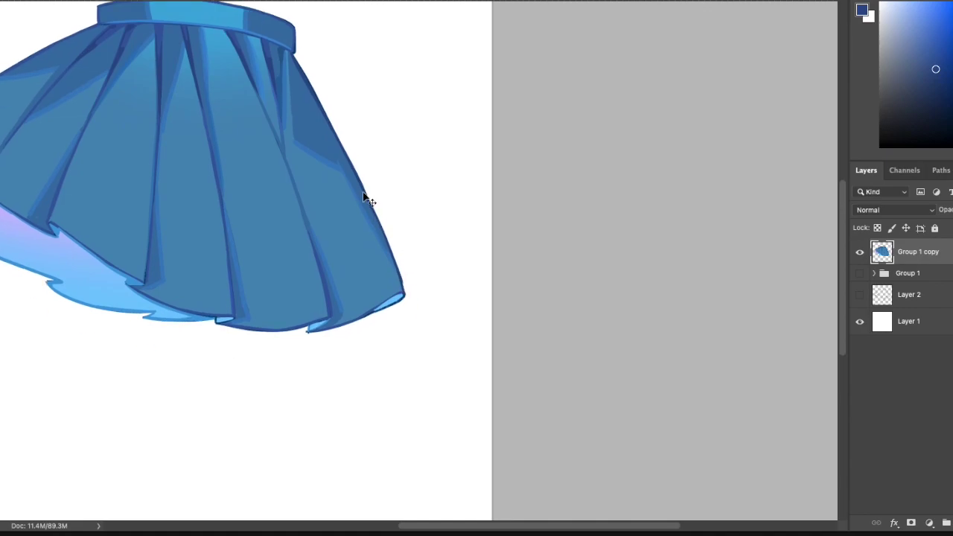
Fit the whole canvas in view and add a new empty layer above the merged skirt.
key(ctrl+0)
click(2, 1)
click(15, 78)
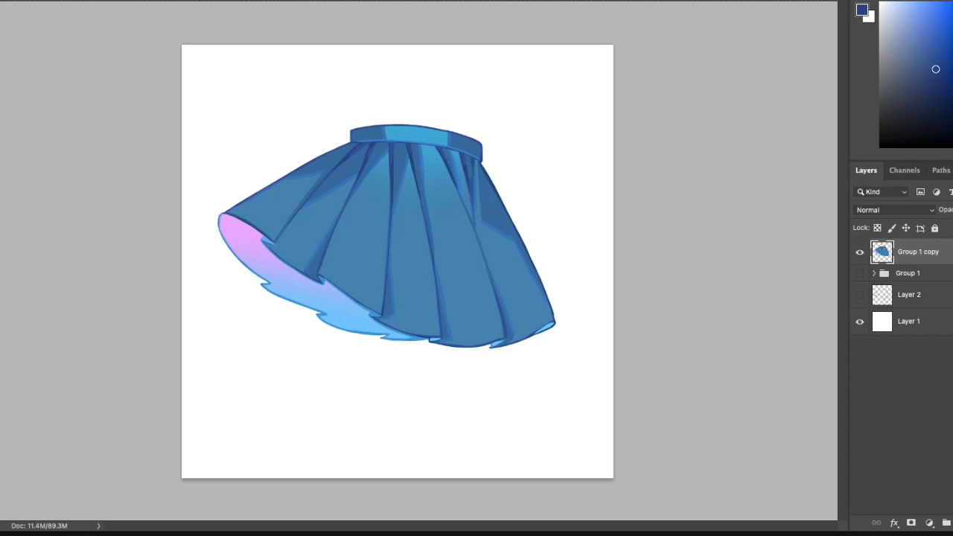
key(Return)
key(alt+shift+super+n)
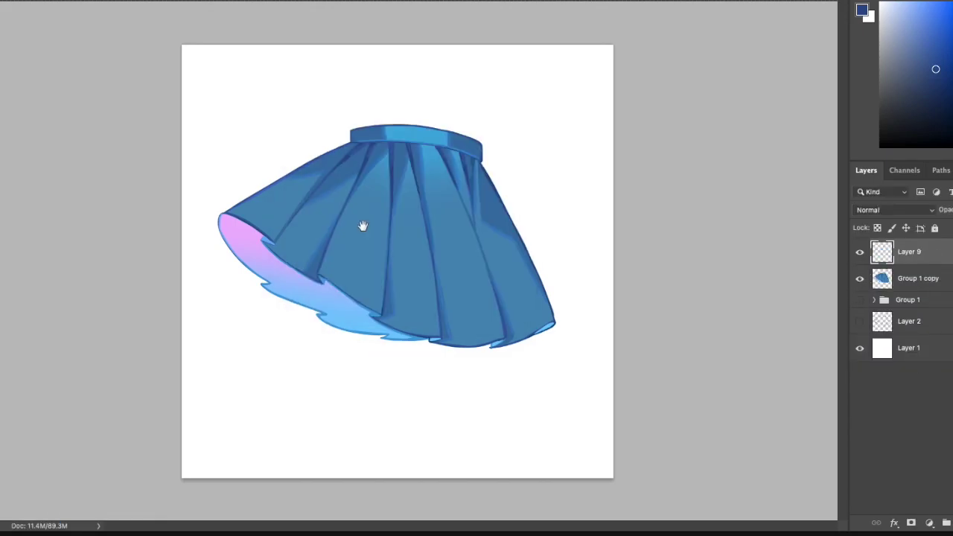
Try to paint a shadow on the large centre-left pleat with a blue sampled from the left folds.
alt+click(314, 174)
right_click(315, 166)
ctrl+alt+click(310, 161)
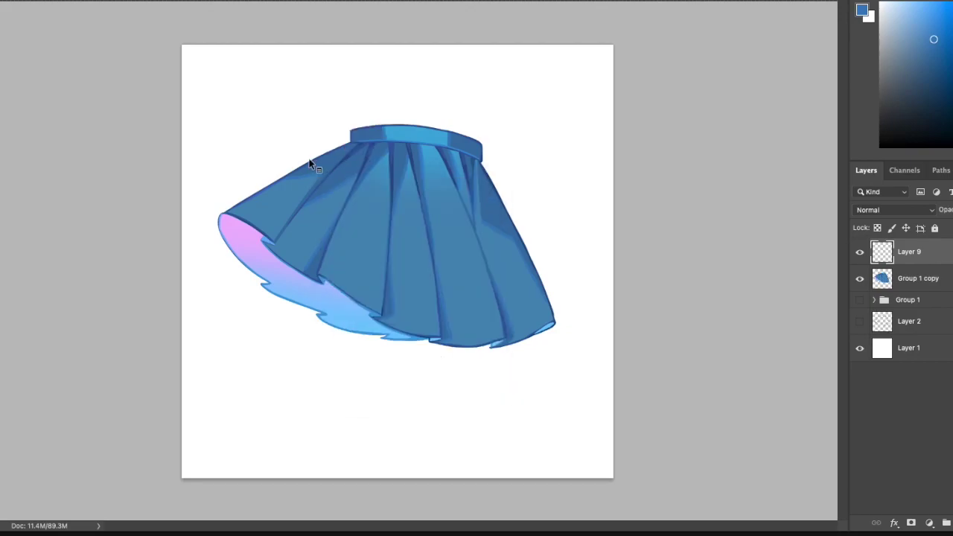
alt+click(323, 161)
drag(348, 217, 325, 261)
key(ctrl+z)
key(ctrl+z)
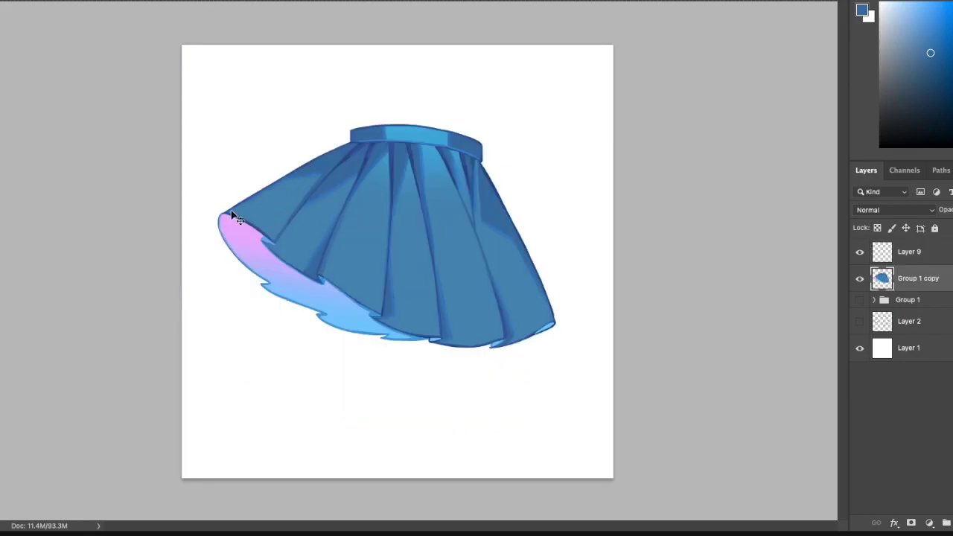
Retouch the lower part of the centre-right fold line on the merged skirt layer.
drag(429, 238, 437, 330)
key(ctrl+z)
drag(434, 257, 437, 326)
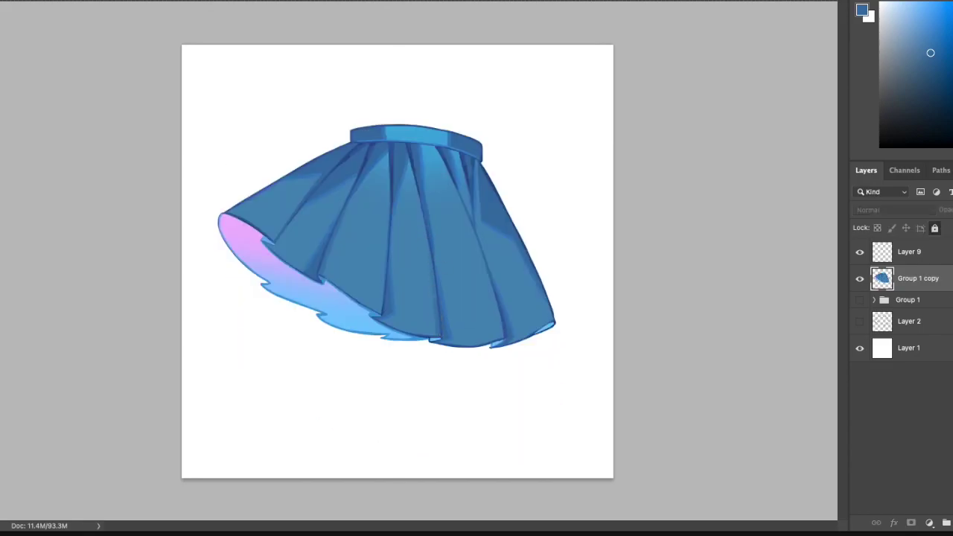
On Layer 9, paint diagonal midtone-blue shadows across the large centre-left pleat and the leftmost pleat.
click(939, 254)
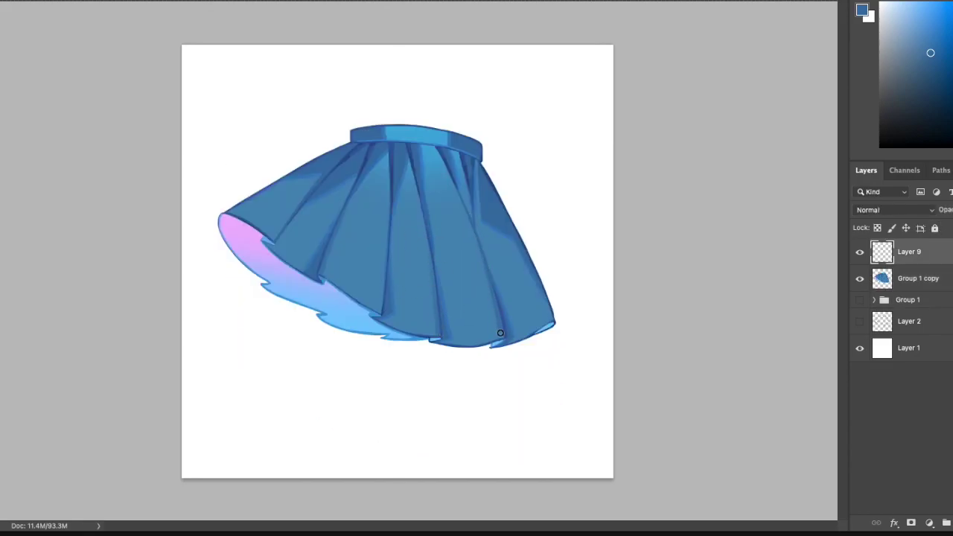
alt+click(497, 331)
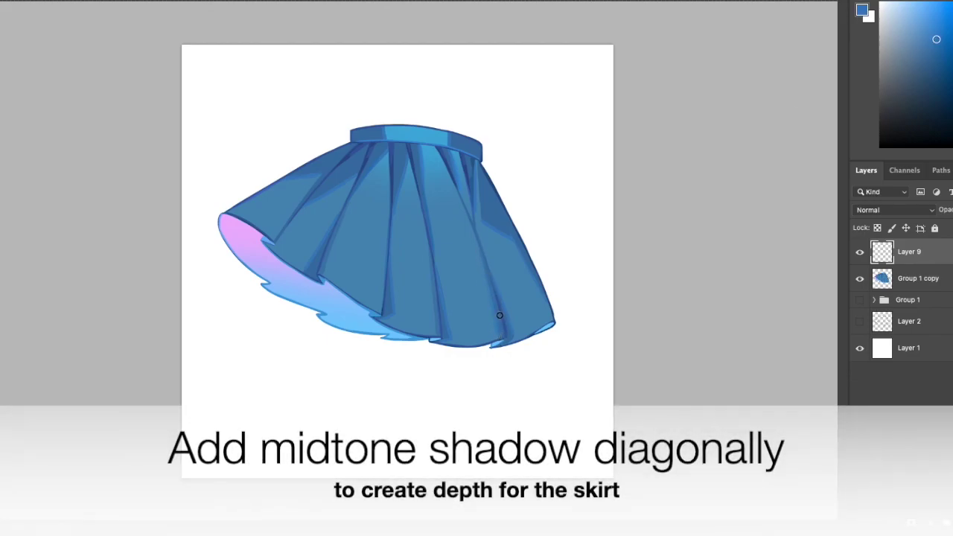
drag(345, 209, 334, 250)
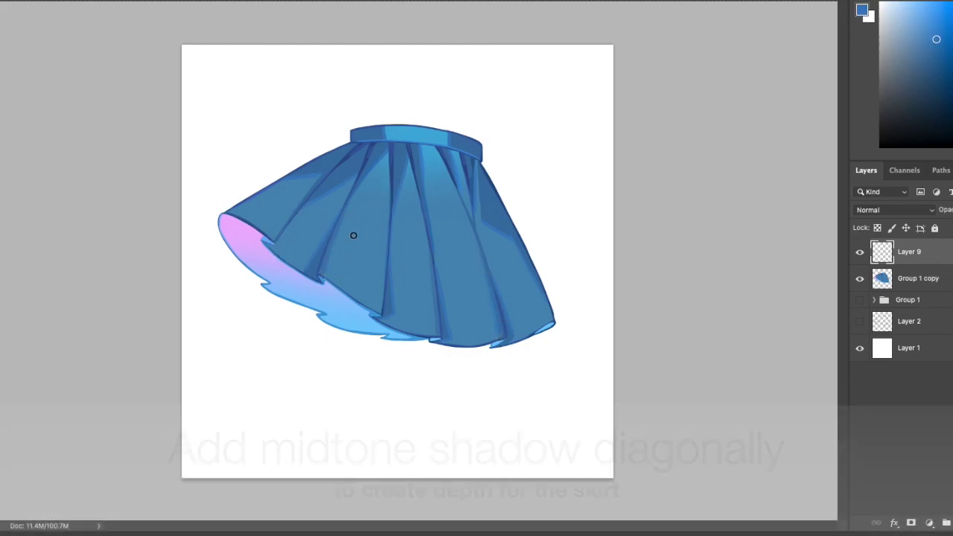
click(931, 46)
mouse_move(350, 242)
mouse_down()
mouse_move(335, 277)
mouse_move(376, 289)
mouse_up()
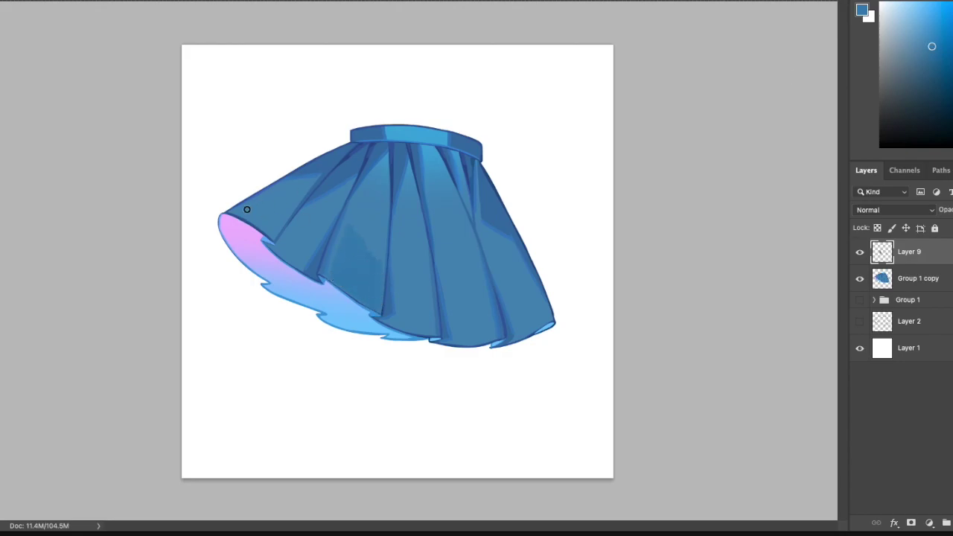
mouse_move(253, 203)
mouse_down()
mouse_move(277, 207)
mouse_move(270, 231)
mouse_move(290, 208)
mouse_up()
Paint the midtone shadow across the lower part of the pleat second from the right on Layer 9.
drag(446, 294, 458, 328)
key(super+z)
ctrl+click(940, 252)
key(b)
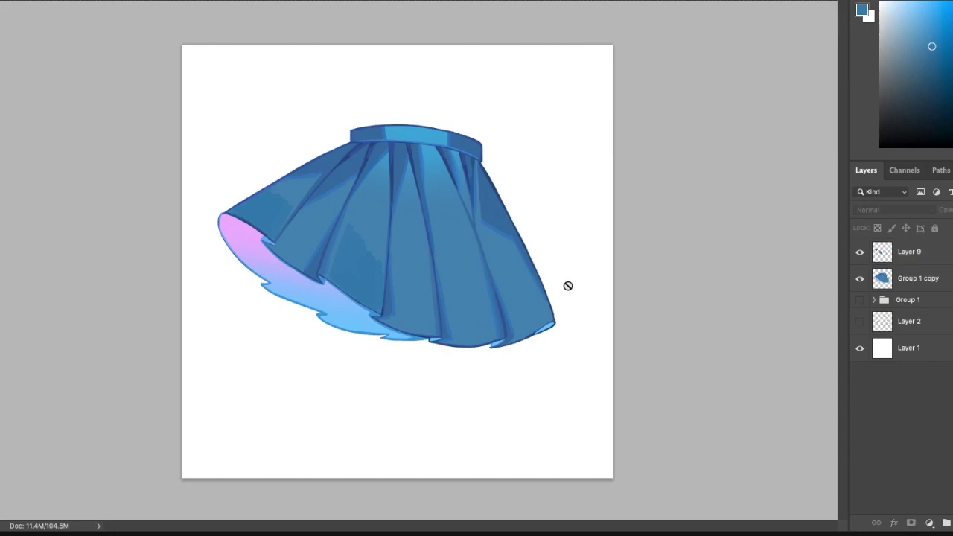
click(452, 302)
click(507, 181)
click(918, 252)
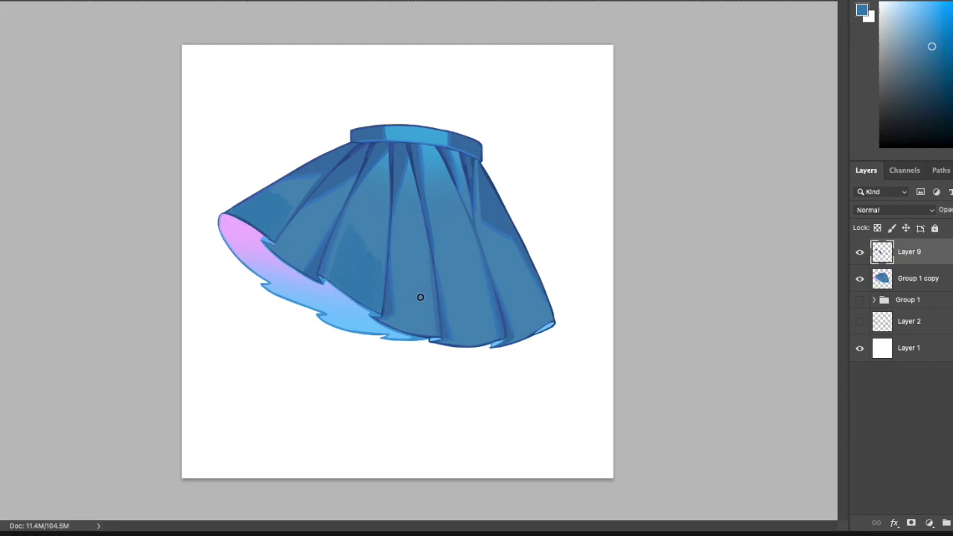
mouse_move(454, 303)
mouse_down()
mouse_move(466, 330)
mouse_move(476, 288)
mouse_move(489, 327)
mouse_up()
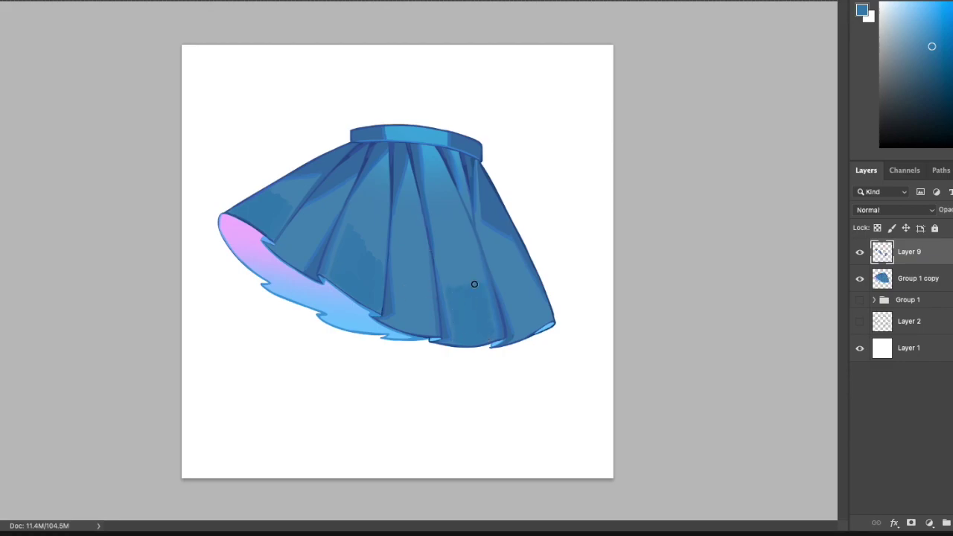
Paint a midtone shadow on the rightmost pleat's lower part and soften the centre-left pleat's shadow edge.
mouse_move(513, 315)
mouse_down()
mouse_move(535, 329)
mouse_move(516, 287)
mouse_move(542, 302)
mouse_move(538, 317)
mouse_up()
alt+click(496, 285)
mouse_move(496, 284)
mouse_down()
mouse_move(507, 291)
mouse_move(523, 280)
mouse_up()
alt+click(527, 277)
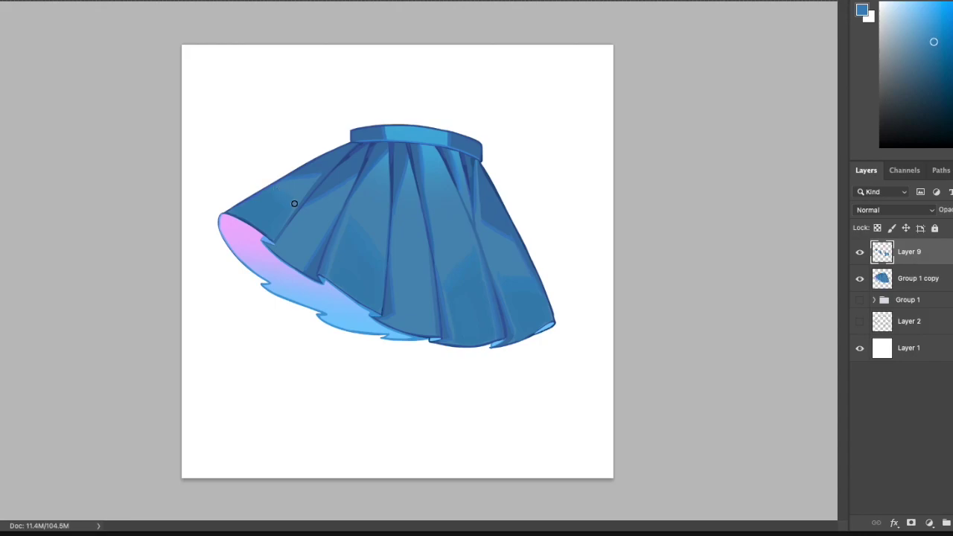
alt+click(368, 255)
drag(359, 249, 357, 246)
Choose a darker navy and deepen the folds at the tops of the pleats below the waistband.
alt+click(360, 149)
click(935, 64)
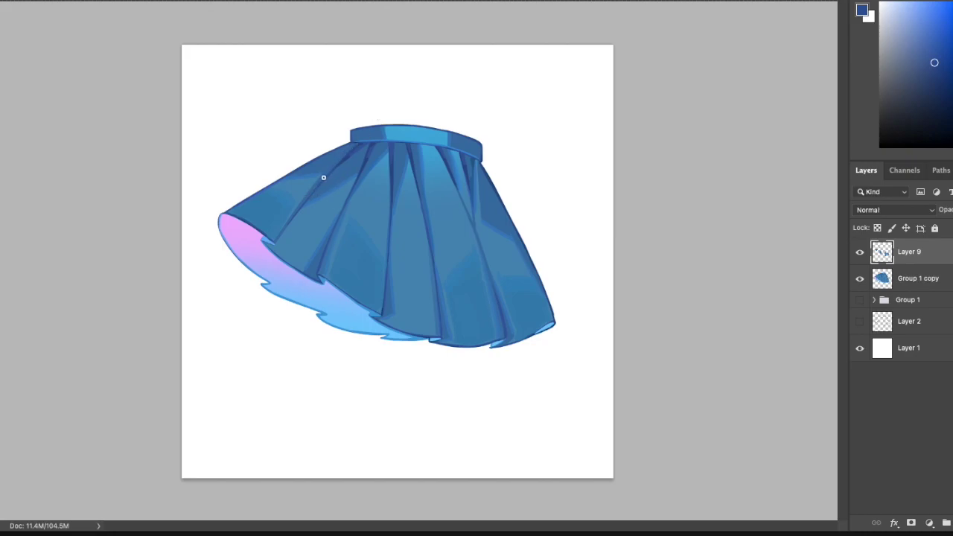
drag(390, 149, 389, 225)
drag(409, 152, 422, 194)
drag(406, 146, 419, 206)
drag(445, 166, 453, 183)
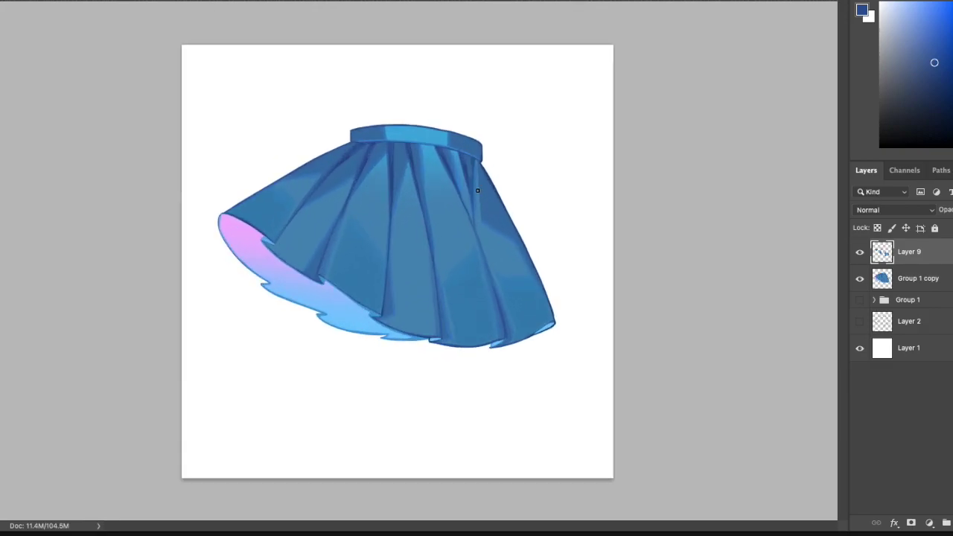
Blend the edges of the waistband's highlight with sampled blues and darken the waistband's left end.
alt+click(362, 224)
alt+click(386, 131)
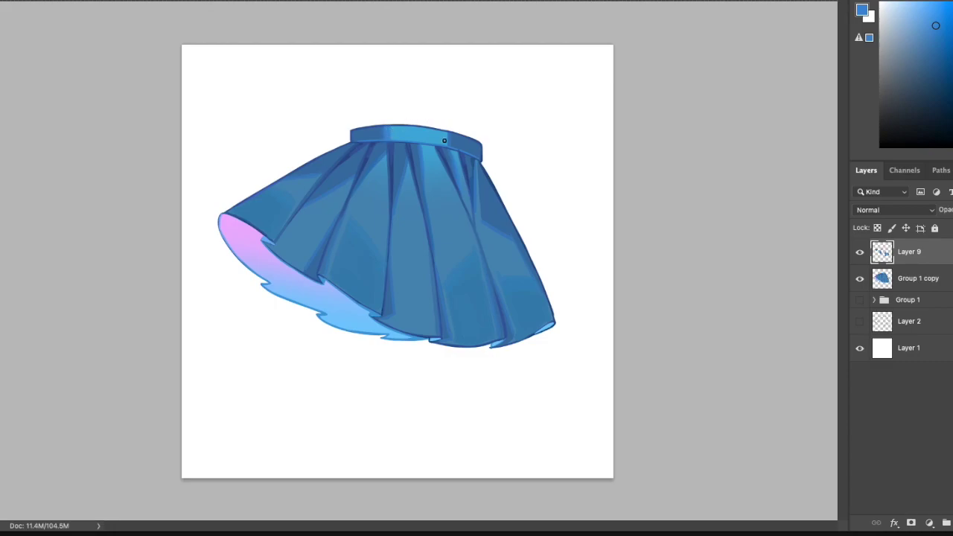
alt+click(382, 130)
alt+click(394, 165)
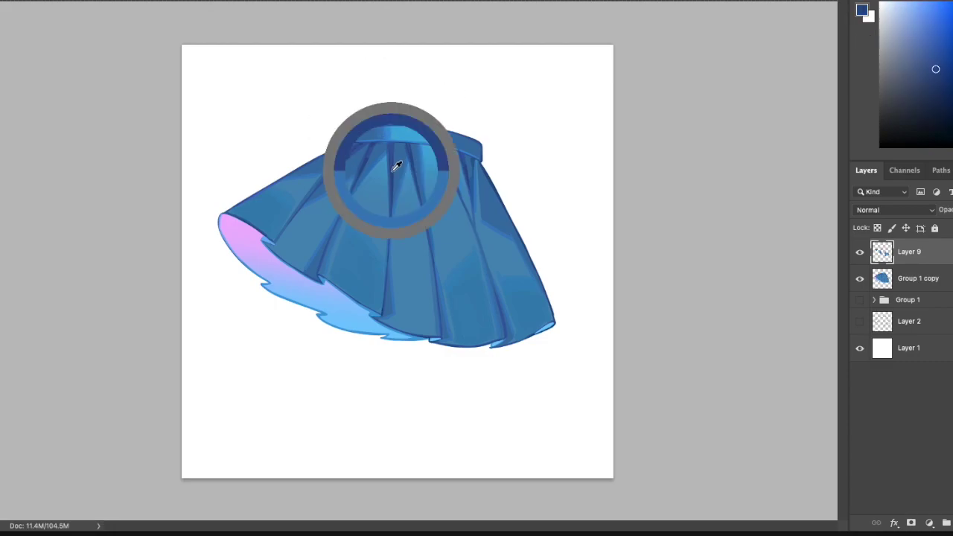
alt+click(365, 131)
alt+click(361, 135)
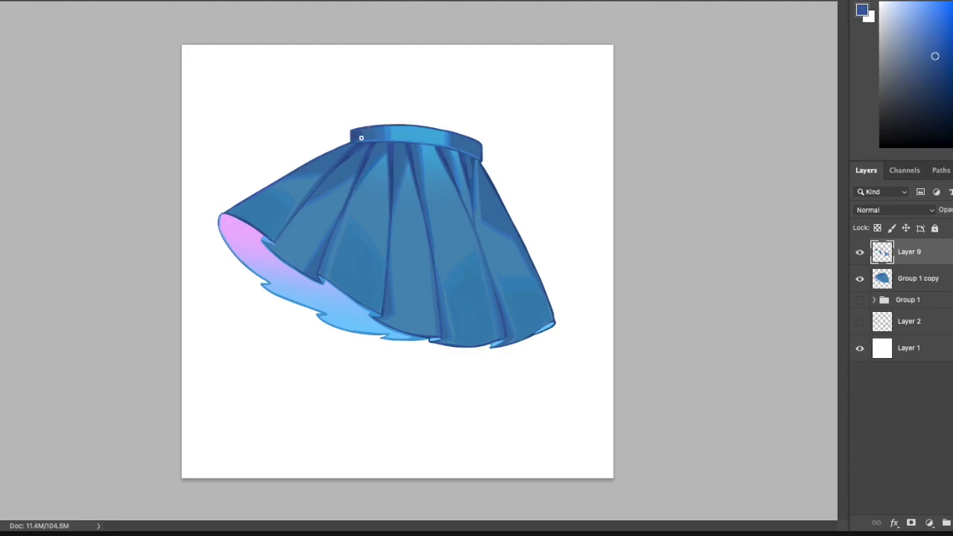
Blend the folds beneath the waistband's right end and soften the rightmost pleat's upper shadow with sampled blues.
alt+click(471, 141)
alt+click(465, 149)
alt+click(485, 213)
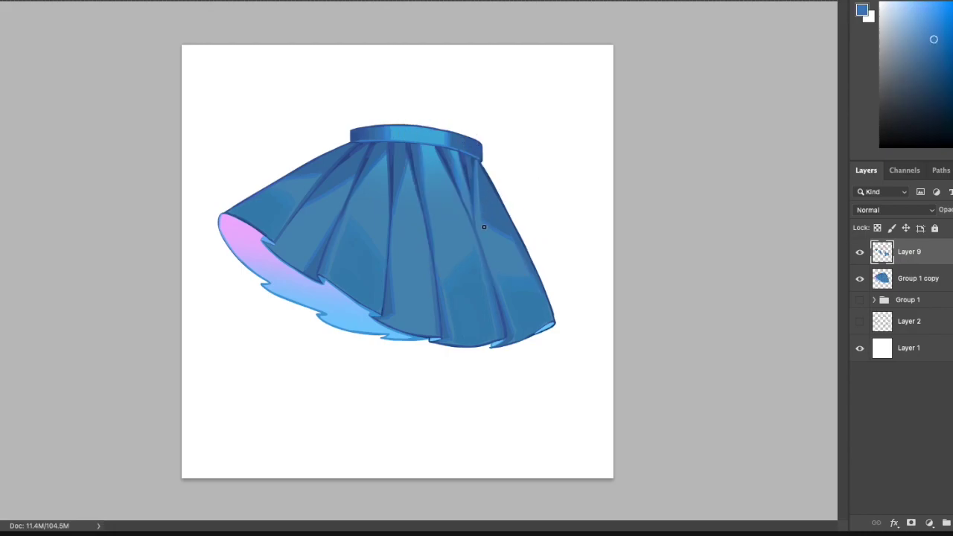
alt+click(491, 203)
alt+click(488, 215)
alt+click(491, 221)
alt+click(483, 241)
alt+click(494, 214)
key(super+minus)
key(super+minus)
key(super+plus)
Paint sampled mid-blue tones over the upper parts of the centre pleats to blend their shadows.
alt+click(387, 244)
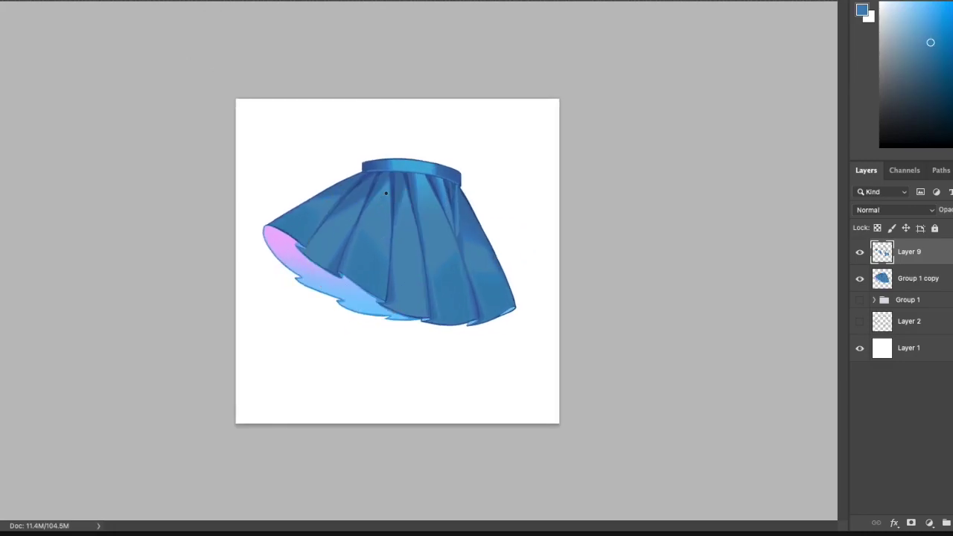
drag(441, 231, 437, 231)
alt+click(472, 233)
drag(422, 181, 425, 199)
alt+click(424, 188)
alt+click(383, 203)
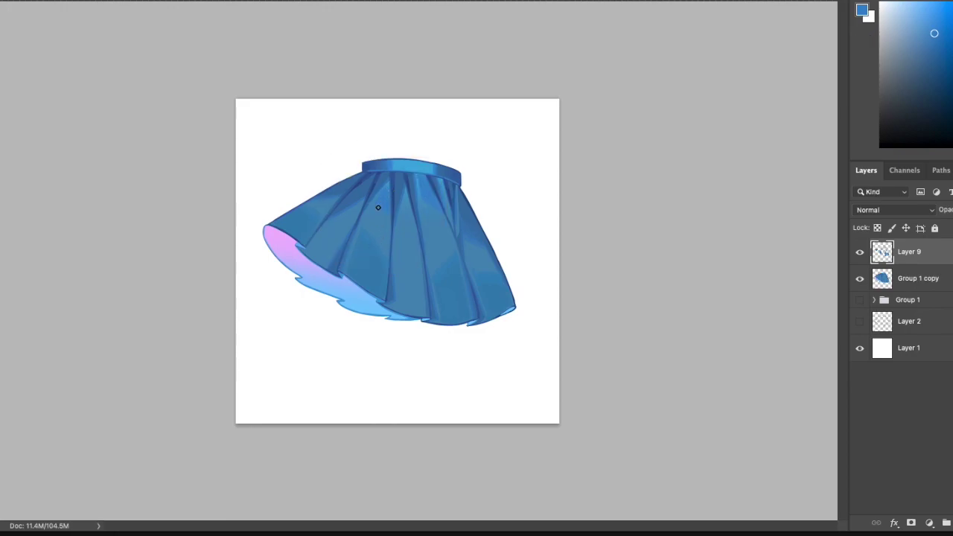
alt+click(424, 188)
mouse_move(420, 174)
mouse_down()
mouse_move(425, 165)
mouse_move(427, 172)
mouse_up()
Choose a brighter blue and build up the highlight in the middle of the waistband, blending it with sampled tones.
click(935, 21)
alt+click(419, 157)
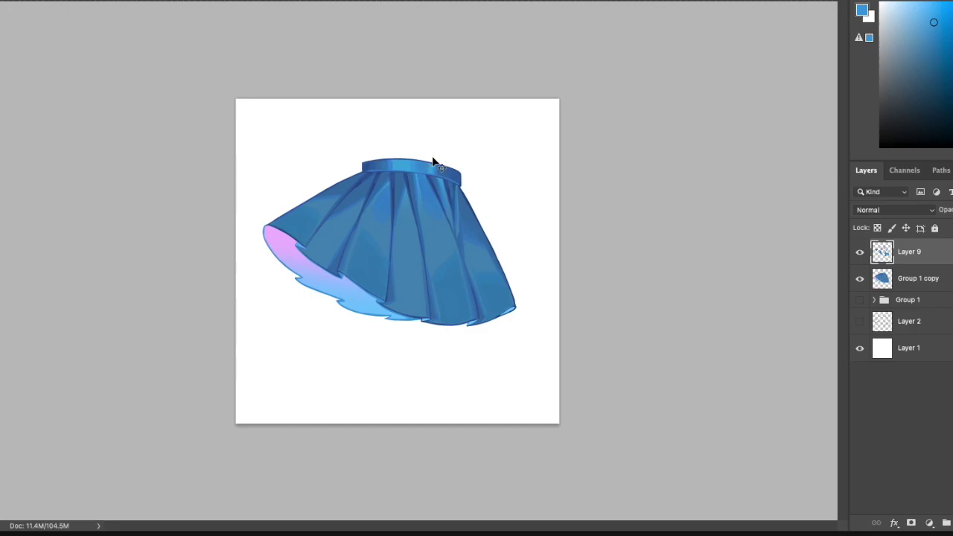
key(ctrl+plus)
alt+click(414, 132)
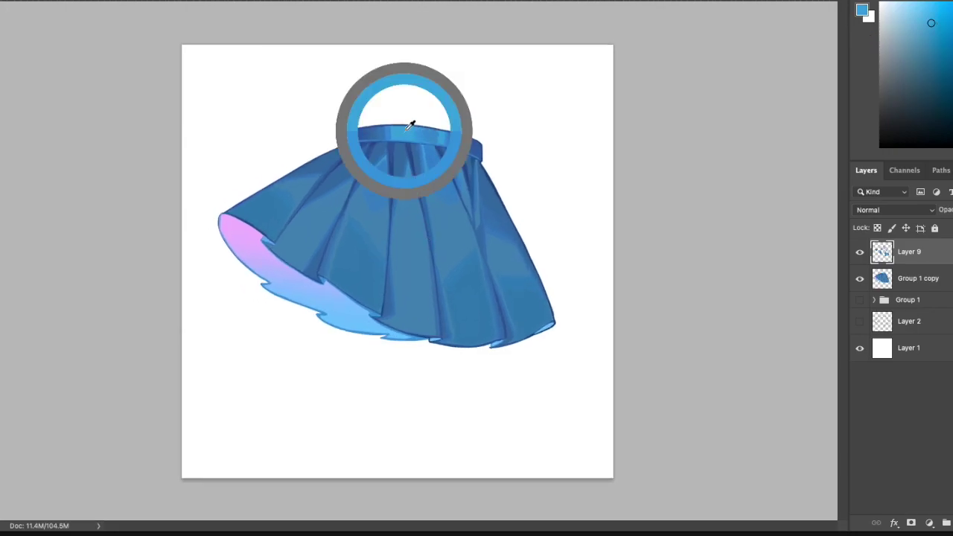
alt+right_click(423, 147)
alt+click(417, 137)
alt+click(407, 133)
drag(408, 138, 407, 131)
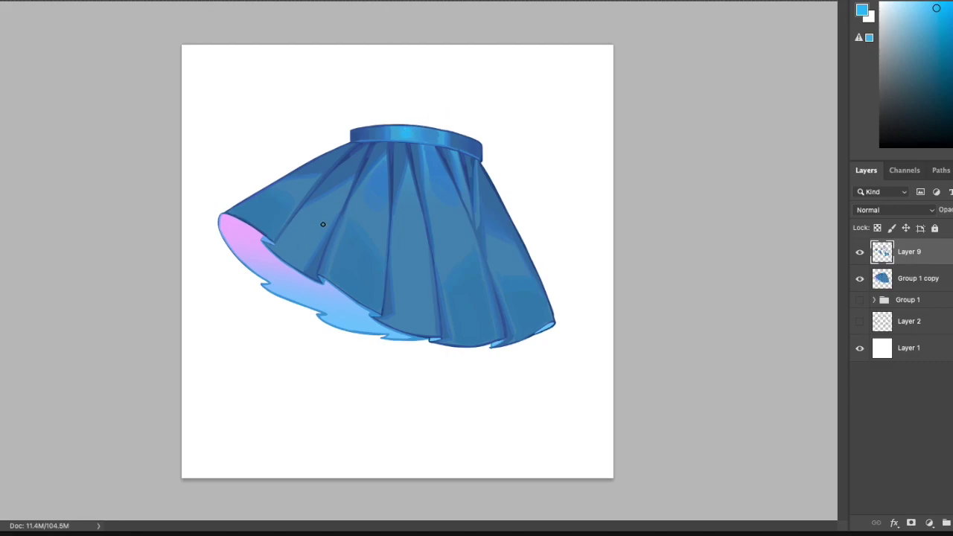
Paint bright blue highlights along the left pleats' folds and lighter patches across the centre pleats.
drag(297, 225, 337, 157)
click(933, 21)
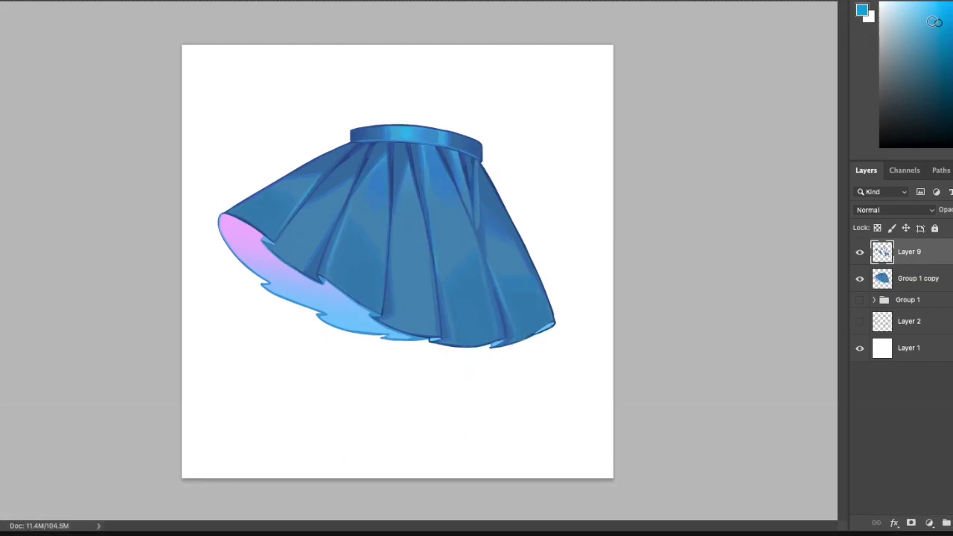
alt+click(404, 213)
alt+click(445, 251)
drag(443, 254, 439, 261)
alt+click(471, 230)
alt+click(439, 227)
Blend the lighter blue patches on the centre-left and leftmost pleats with sampled skirt tones.
alt+click(351, 207)
alt+click(359, 212)
alt+click(356, 202)
alt+click(382, 236)
alt+click(291, 191)
key(ctrl+minus)
key(ctrl+plus)
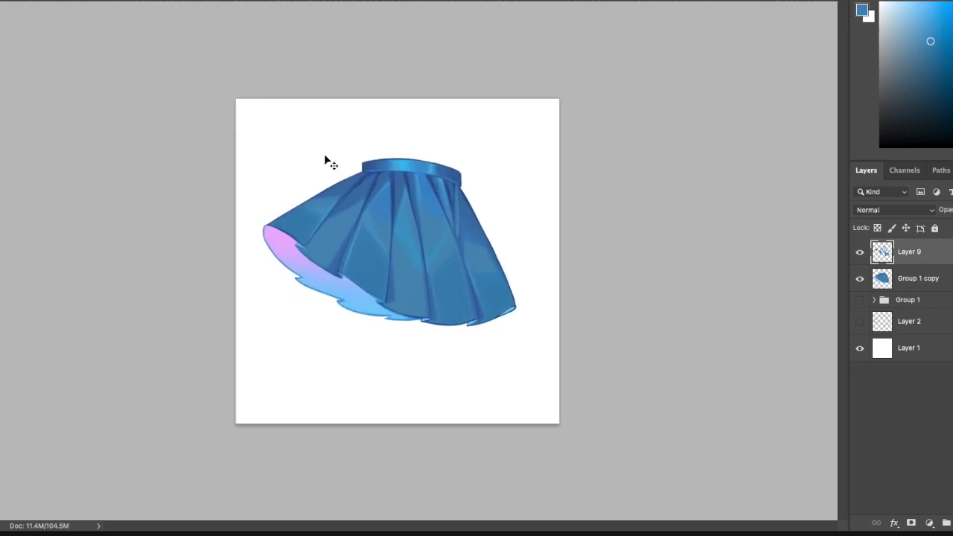
Paint a soft blue fold in the skirt's lining at the first notch from the left, blending with sampled colours.
key(ctrl+plus)
alt+click(323, 314)
click(938, 21)
drag(271, 285, 287, 268)
key(ctrl+z)
click(934, 15)
click(936, 8)
alt+click(282, 277)
alt+click(288, 272)
alt+click(274, 281)
alt+click(280, 272)
Paint a second blue-violet fold in the lining at the next notch and blend it with sampled tones.
drag(329, 311, 340, 291)
alt+click(286, 265)
alt+click(299, 266)
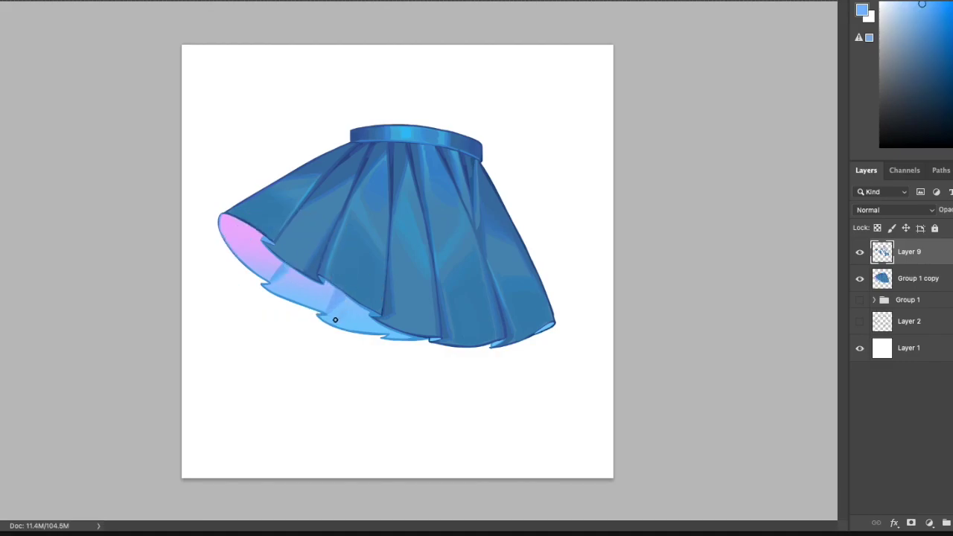
alt+click(283, 275)
Rotate the canvas, trace a lighter blue edge along the pleats' hem, and restore the upright view.
key(r)
drag(385, 129, 482, 159)
drag(333, 187, 338, 189)
alt+click(302, 241)
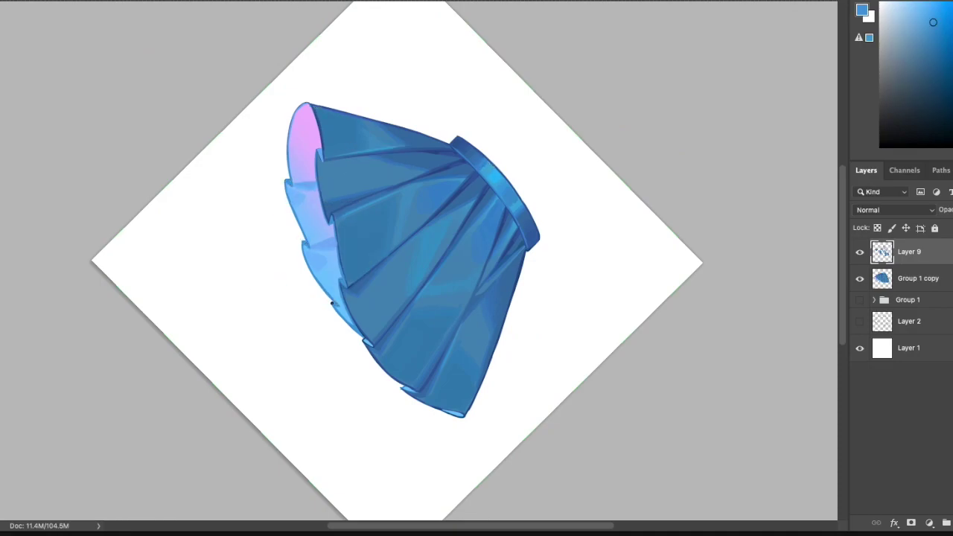
drag(426, 187, 403, 177)
alt+click(321, 206)
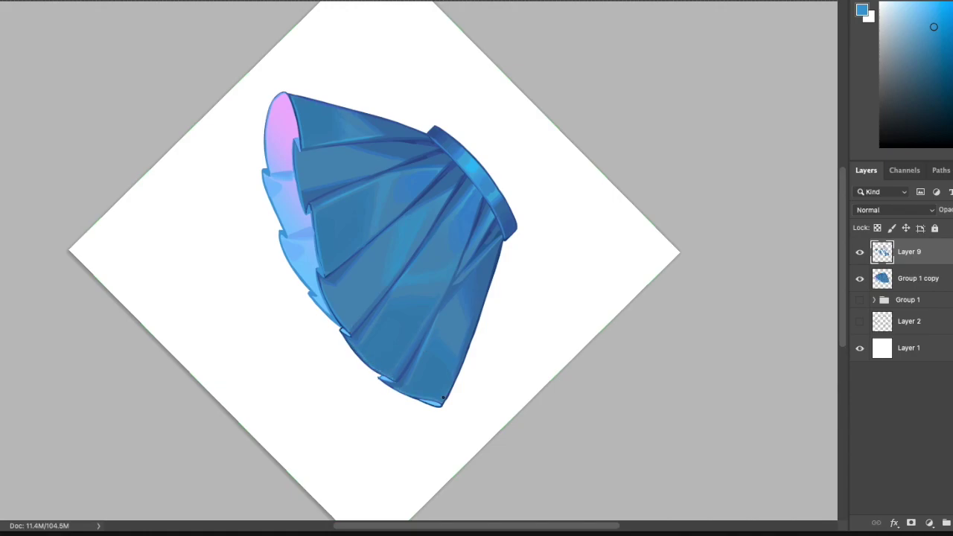
key(Escape)
Choose a brush, add a new layer above Layer 9 and sample the dark blue below the waistband's left end.
click(1, 1)
click(22, 78)
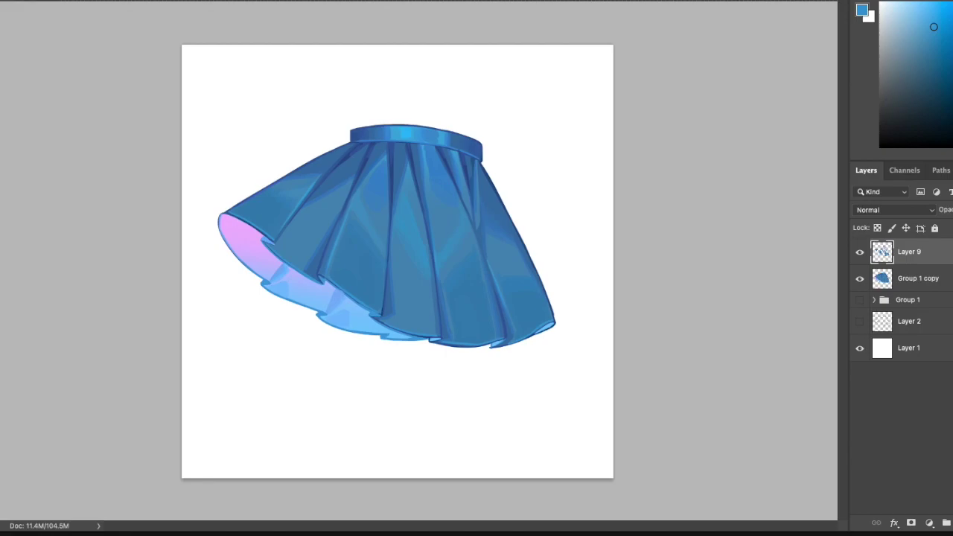
key(Return)
key(super+shift+alt+n)
click(944, 275)
click(935, 228)
click(930, 253)
alt+click(357, 147)
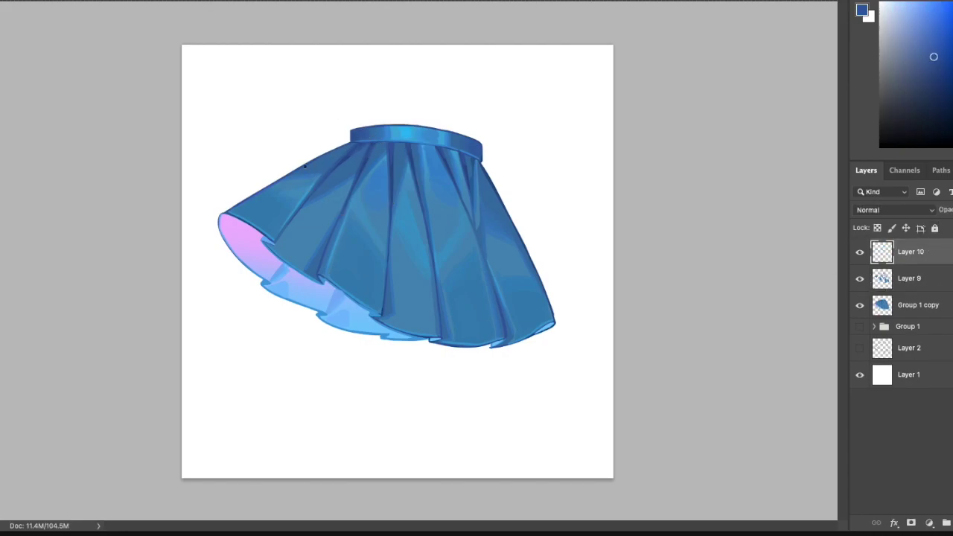
Clean up the skirt's upper-left outline and the shading beside it with sampled dark blues.
alt+click(335, 158)
drag(329, 159, 334, 158)
alt+click(326, 157)
alt+click(328, 157)
alt+click(314, 162)
drag(303, 167, 349, 144)
alt+click(341, 152)
key(ctrl+minus)
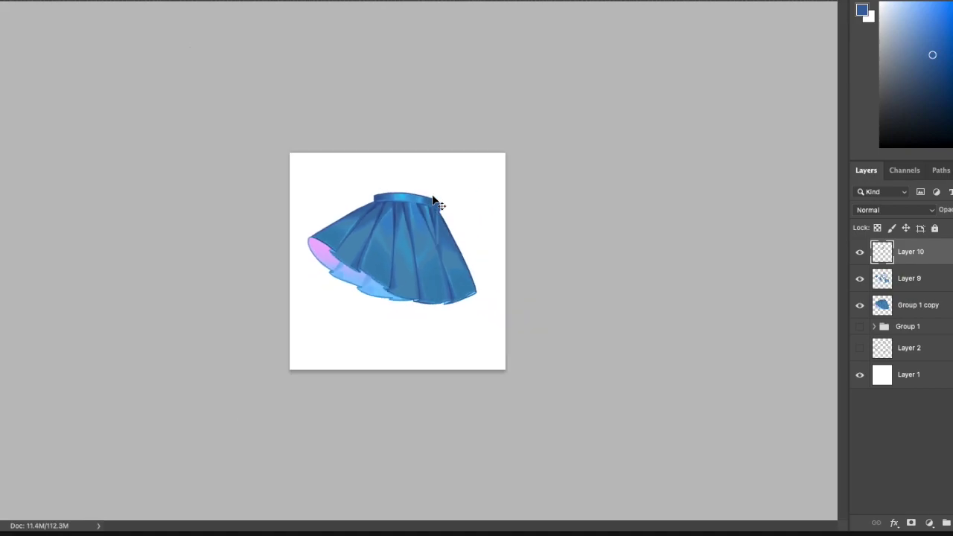
key(ctrl+plus)
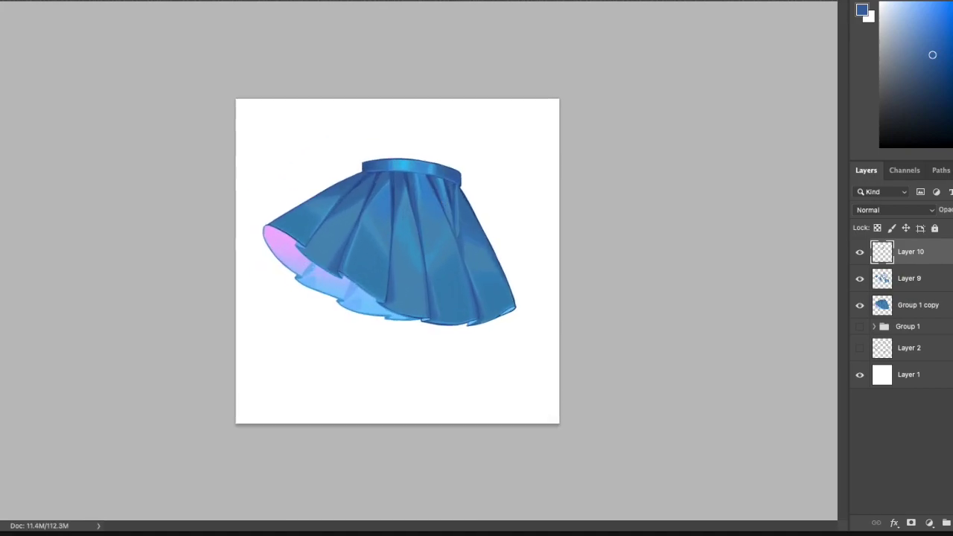
key(ctrl+plus)
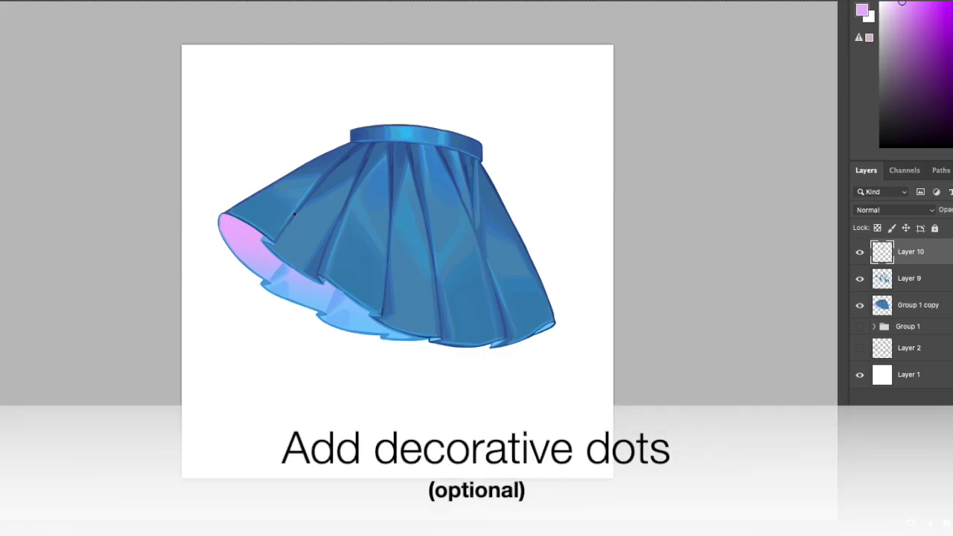
Add decorative rows of three small pink and light blue dots along the pleat folds, skirt outline and waistband.
click(338, 239)
click(337, 242)
click(336, 245)
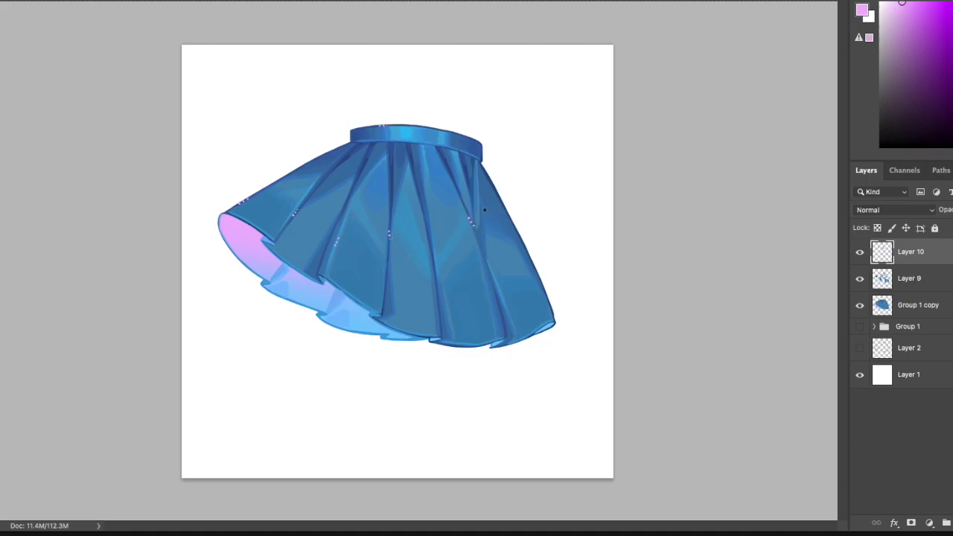
alt+click(421, 195)
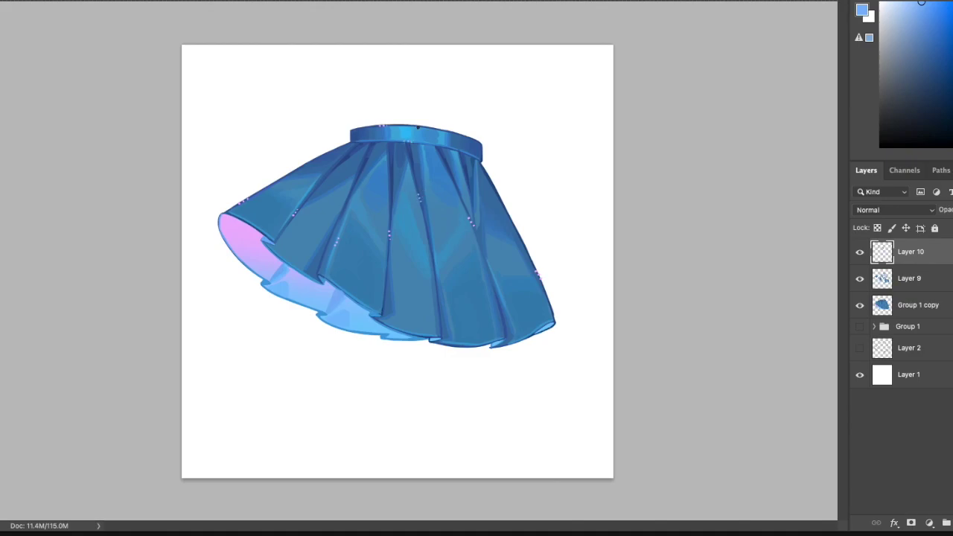
Add rows of small cyan dots near the hem, on the second pleat fold from the right and the rightmost hem.
key(ctrl+plus)
alt+click(406, 347)
drag(462, 350, 460, 341)
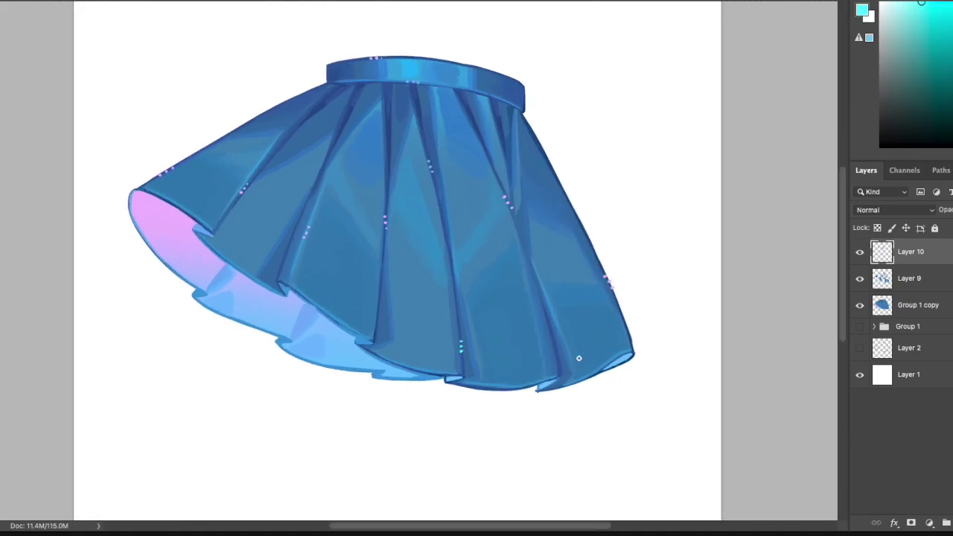
click(575, 384)
click(579, 382)
Add rows of three cyan dots to the upper-left outline, both waistband ends, a right fold and the right outline.
click(292, 99)
click(296, 97)
click(300, 96)
click(327, 71)
click(327, 74)
click(327, 78)
drag(483, 149, 482, 145)
drag(511, 79, 508, 77)
drag(539, 145, 542, 149)
Paint a pale cyan rim highlight down the skirt's right edge and on the waistband's right end.
key(ctrl+minus)
drag(481, 168, 505, 216)
key(ctrl+z)
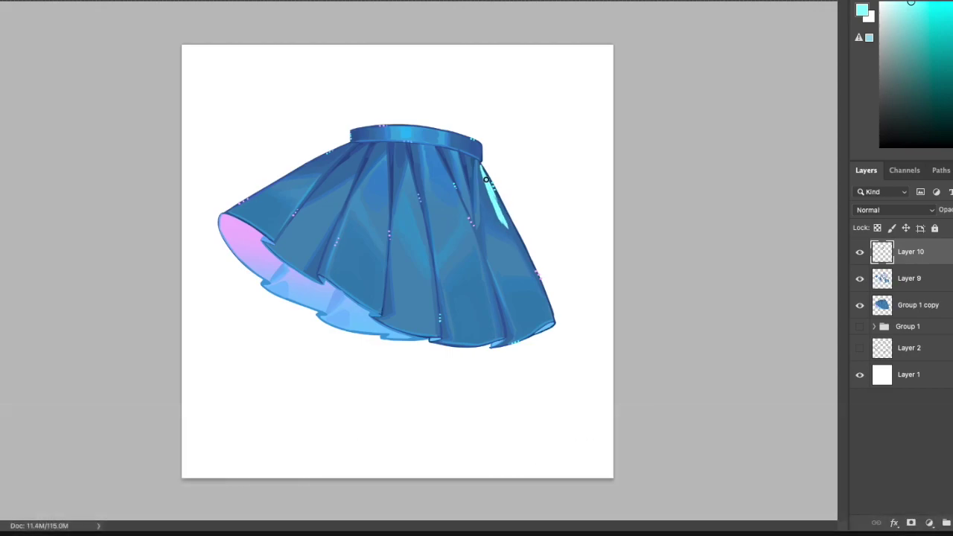
drag(486, 180, 552, 317)
drag(533, 269, 548, 306)
drag(529, 261, 550, 309)
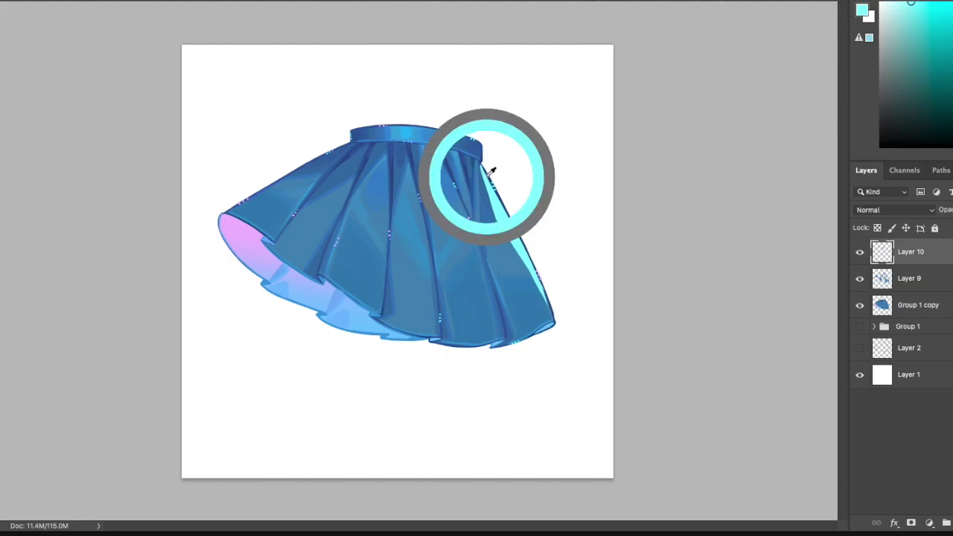
drag(477, 153, 479, 160)
drag(547, 306, 552, 318)
Change the brush, choose a more saturated cyan and shade the inner edge of the right-side and waistband rim highlights.
click(6, 1)
click(45, 55)
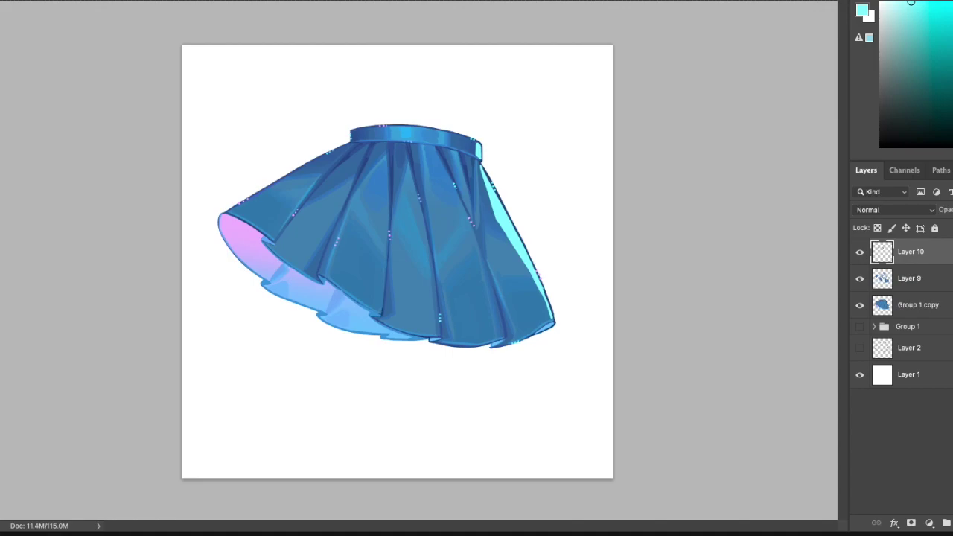
key(Return)
click(942, 2)
drag(499, 222, 535, 286)
key(super+z)
key(super+z)
drag(496, 220, 553, 321)
drag(482, 182, 497, 222)
drag(476, 144, 476, 152)
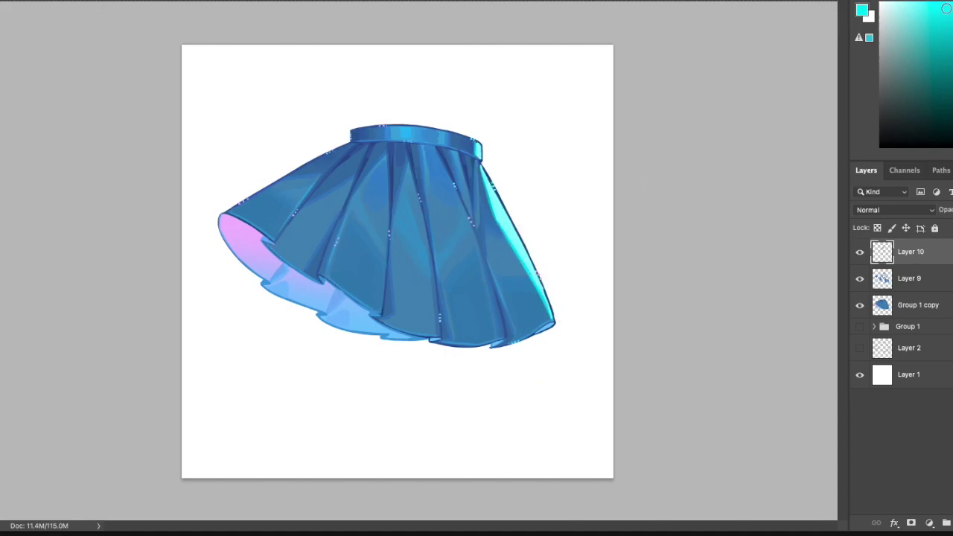
drag(496, 219, 538, 297)
With a soft brush at 0% hardness, glow a slightly darker cyan along the inner edge of the skirt's right rim highlight.
click(3, 2)
click(33, 115)
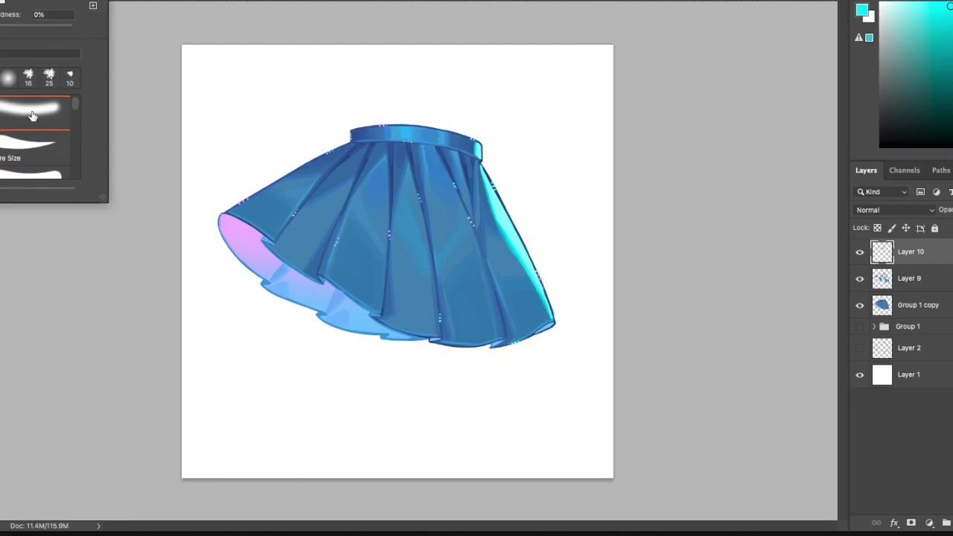
click(508, 232)
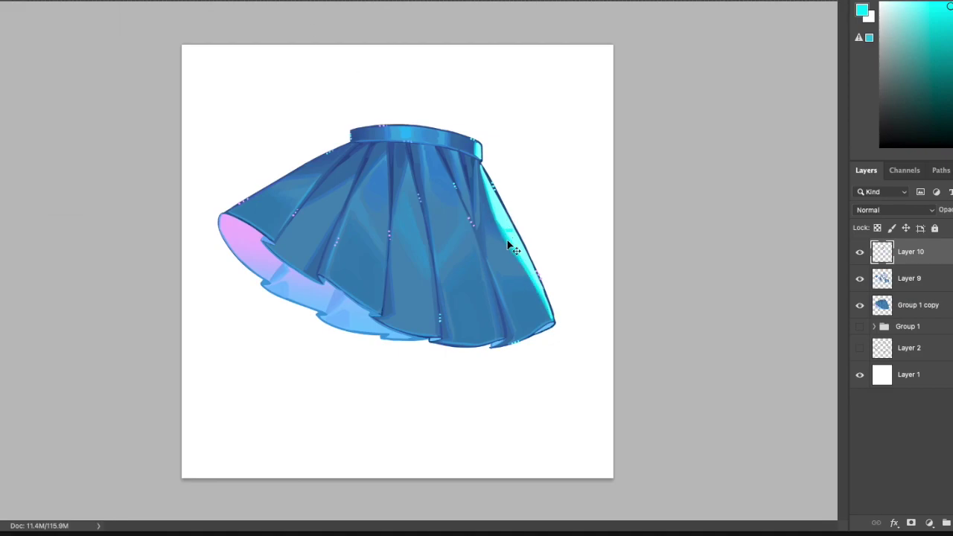
click(950, 15)
drag(497, 226, 548, 317)
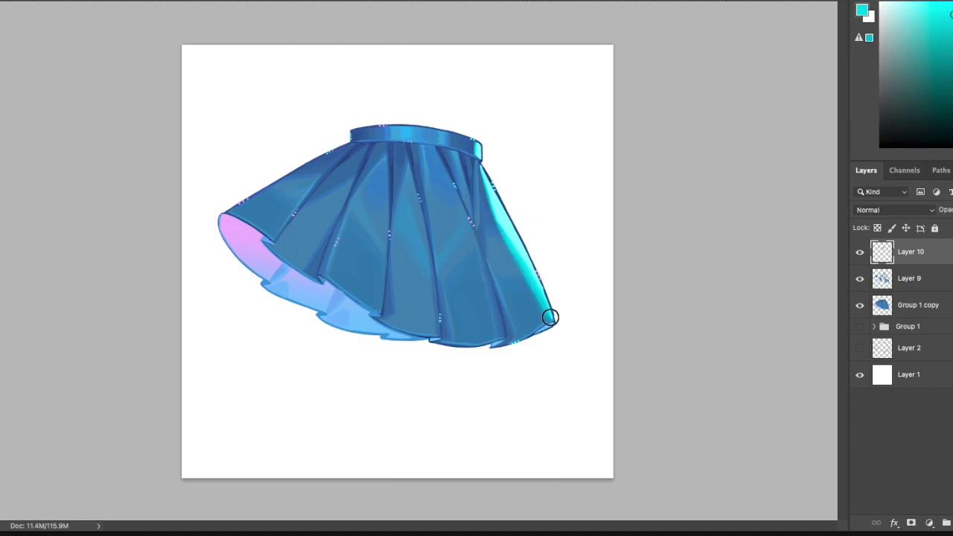
alt+click(513, 269)
alt+click(530, 287)
drag(504, 234, 544, 314)
Switch brushes and reshape the middle and lower part of the right rim highlight with sampled blue and cyan.
click(21, 0)
click(36, 142)
click(510, 254)
drag(519, 262, 518, 266)
alt+click(533, 265)
drag(539, 275, 553, 319)
drag(514, 227, 537, 282)
Redo the strokes along the upper part of the right rim highlight with sampled pale cyan.
alt+click(500, 204)
key(super+z)
drag(495, 188, 526, 245)
key(super+z)
drag(487, 176, 515, 231)
alt+click(504, 213)
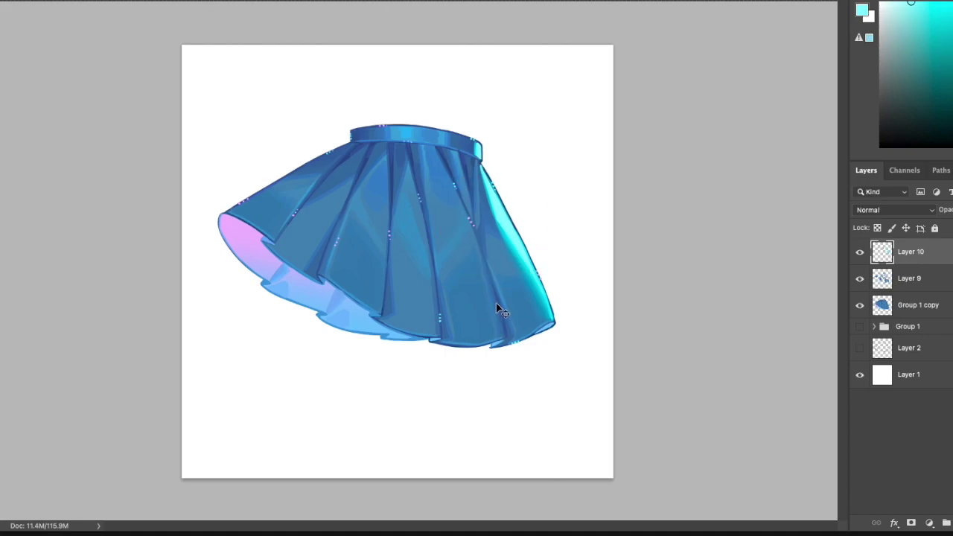
Paint a cyan reflected highlight at the lower end of the second pleat from the right and soften its inner edge.
drag(497, 303, 504, 335)
alt+click(546, 296)
click(29, 2)
click(40, 123)
drag(495, 302, 497, 338)
mouse_move(516, 296)
mouse_down()
mouse_move(497, 319)
mouse_move(497, 337)
mouse_up()
key(super+z)
key(super+z)
click(948, 11)
key(super+z)
drag(494, 302, 495, 338)
Switch brushes, sample the skirt's blue and refine the right rim highlight's edge, checking the skirt at different scales.
click(8, 1)
click(42, 152)
ctrl+alt+click(503, 279)
alt+click(512, 247)
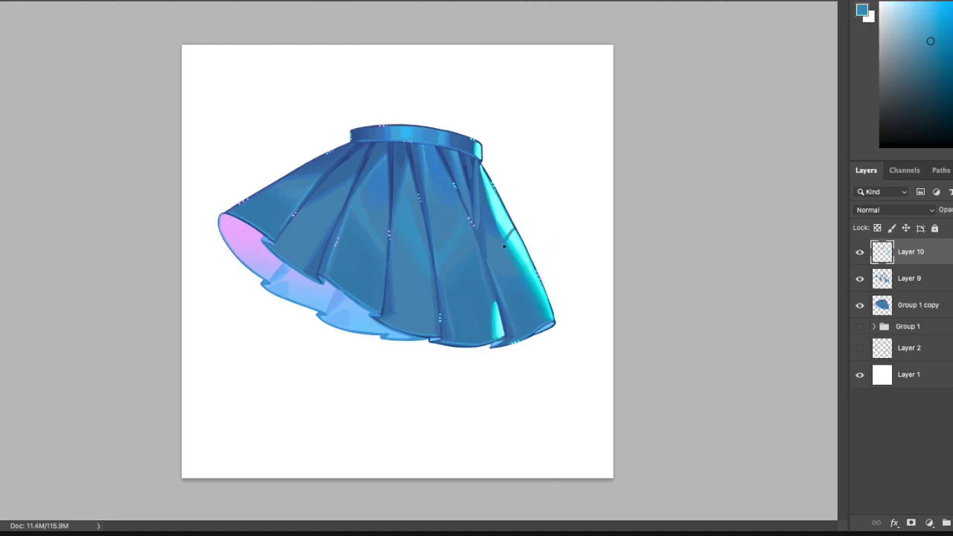
key(ctrl+minus)
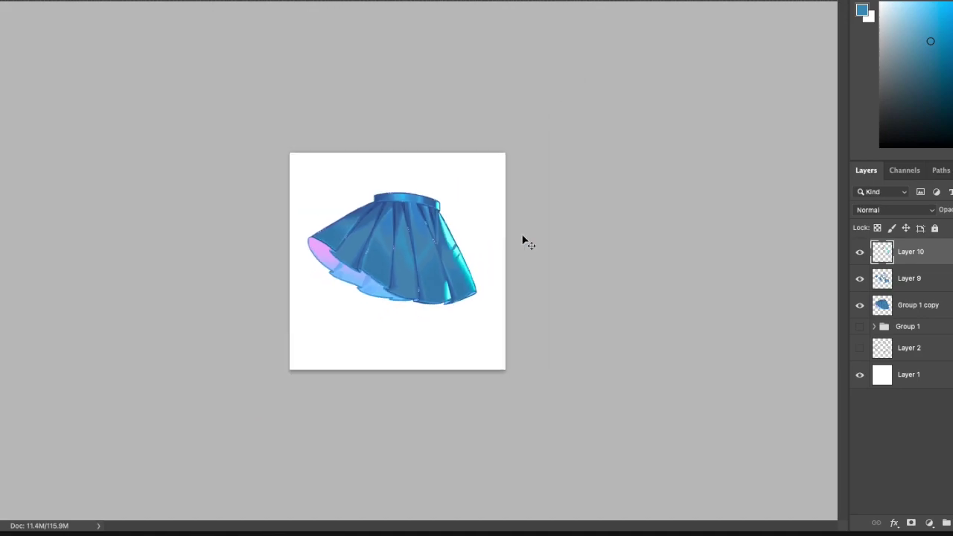
key(ctrl+minus)
key(ctrl+minus)
key(ctrl+1)
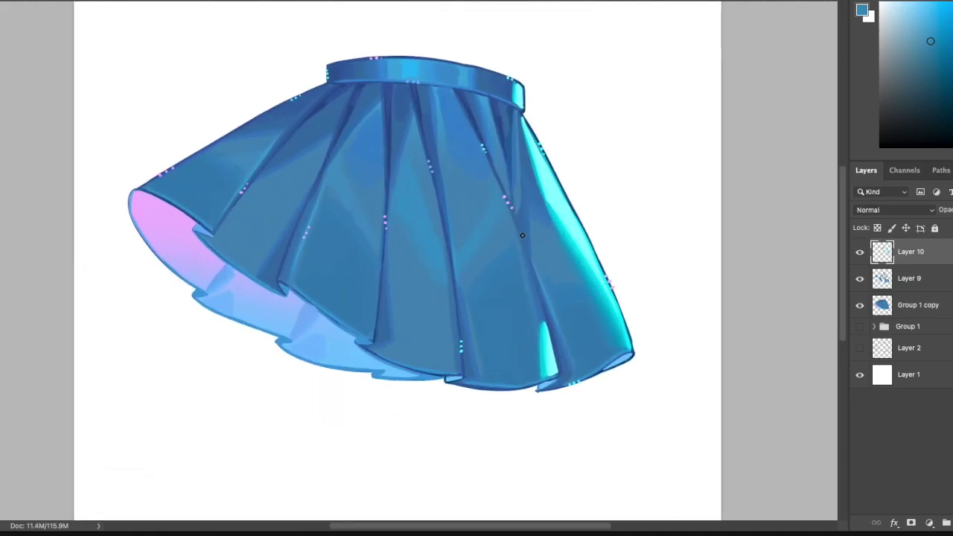
Pick bright green and turquoise tones and dot small accents along the waistband's upper edge and the skirt's lower hem.
alt+click(513, 63)
click(952, 83)
click(413, 58)
click(416, 58)
click(931, 3)
click(414, 370)
click(417, 370)
click(422, 370)
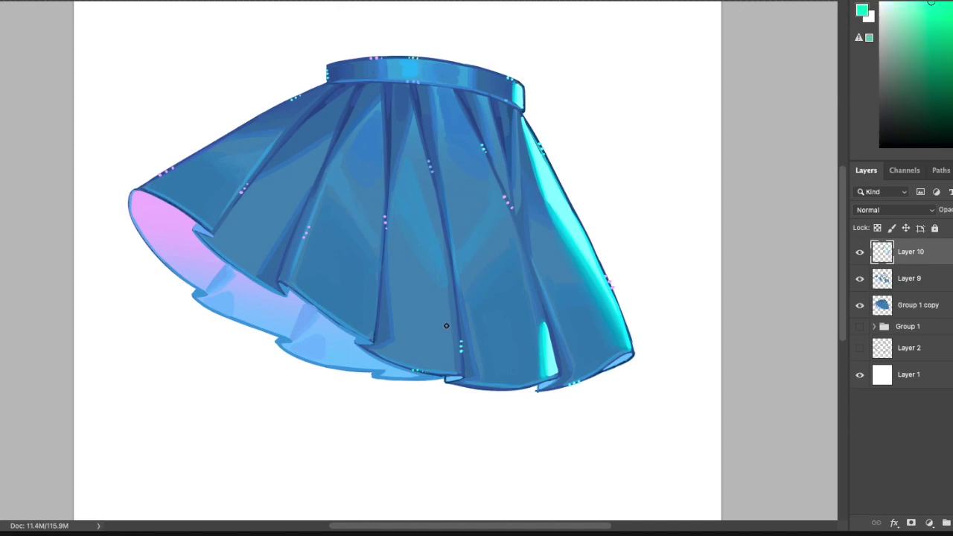
Add small green and cyan dots along the hem and lining edges and trace the lining's lower outline in sampled lavender.
click(315, 364)
click(250, 276)
click(952, 122)
click(268, 330)
alt+click(192, 261)
mouse_move(182, 276)
mouse_down()
mouse_move(205, 291)
mouse_move(228, 243)
mouse_move(248, 321)
mouse_move(238, 318)
mouse_move(289, 331)
mouse_move(274, 333)
mouse_move(300, 319)
mouse_move(283, 346)
mouse_move(380, 370)
mouse_up()
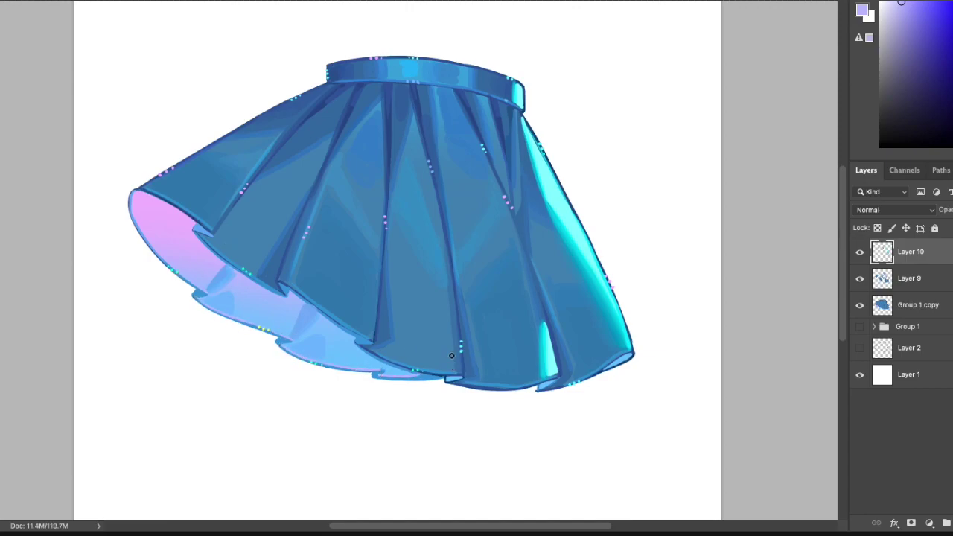
Paint a muted purple reflection on the lower part of the second pleat from the left and blend it with sampled blues.
key(ctrl+minus)
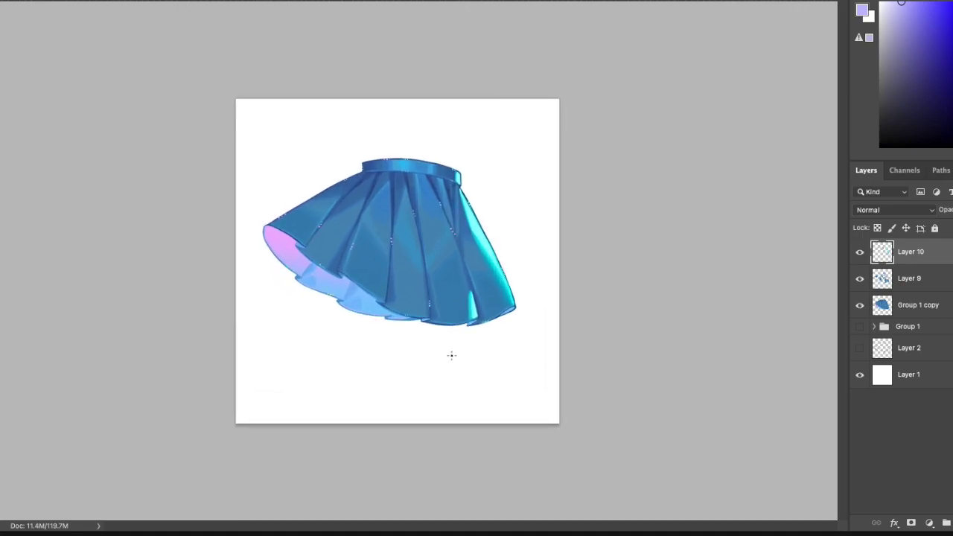
click(906, 11)
drag(354, 218, 346, 218)
mouse_move(311, 248)
mouse_down()
mouse_move(323, 237)
mouse_move(311, 254)
mouse_up()
key(ctrl+z)
click(908, 29)
alt+click(328, 244)
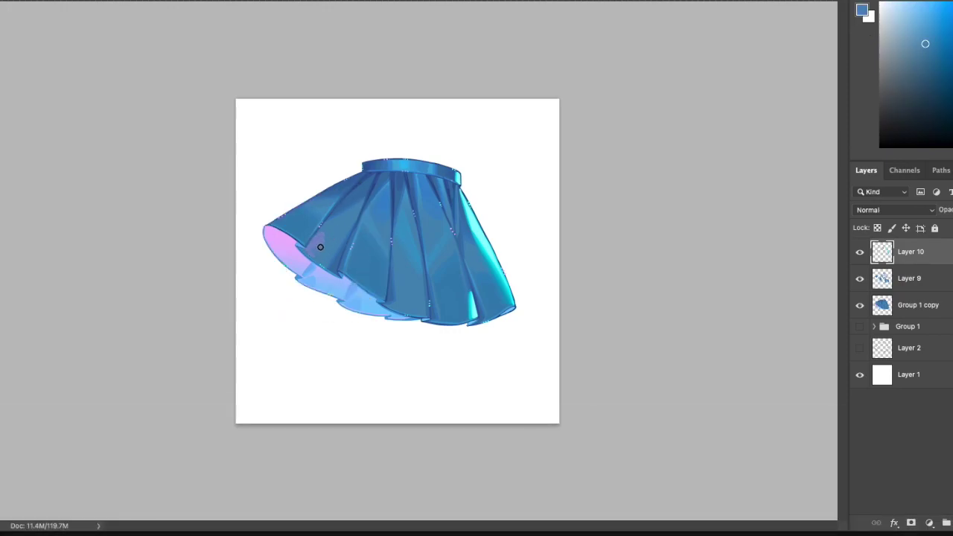
alt+click(318, 248)
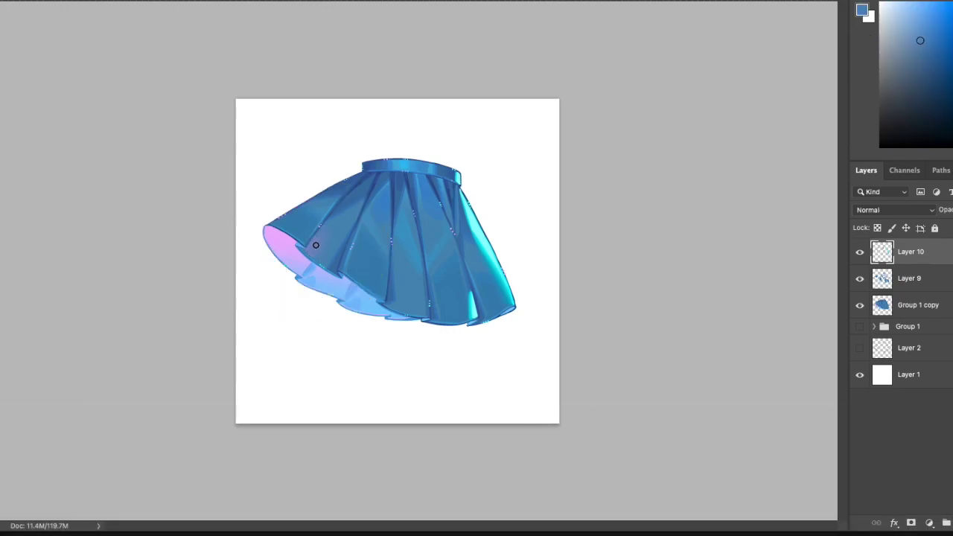
alt+click(316, 240)
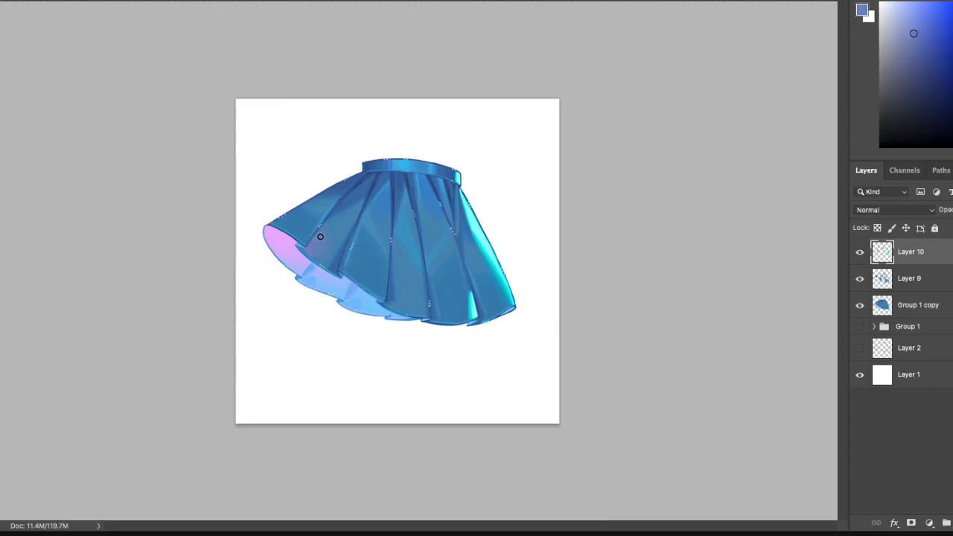
Carry the muted purple reflection onto the lower parts of the middle pleats, blending with colours sampled from the skirt.
alt+click(358, 257)
alt+click(365, 249)
alt+click(358, 257)
alt+click(397, 274)
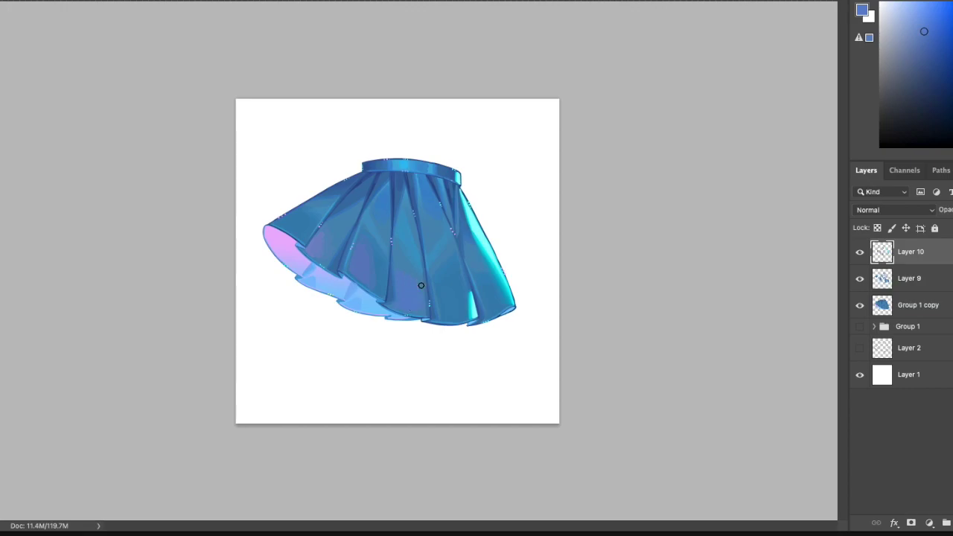
Touch up the wide pleat beside the right rim highlight with brighter blue and add light blue dots on the upper-left fold.
key(super+minus)
key(super+equal)
key(super+equal)
click(940, 28)
drag(481, 271, 478, 274)
click(926, 3)
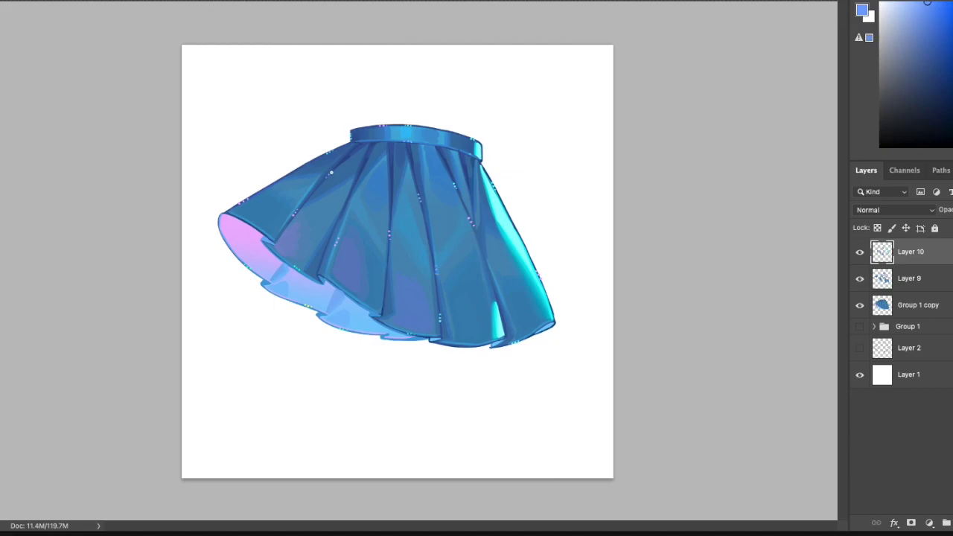
Save the skirt painting.
key(super+s)
click(1, 1)
click(100, 74)
key(Return)
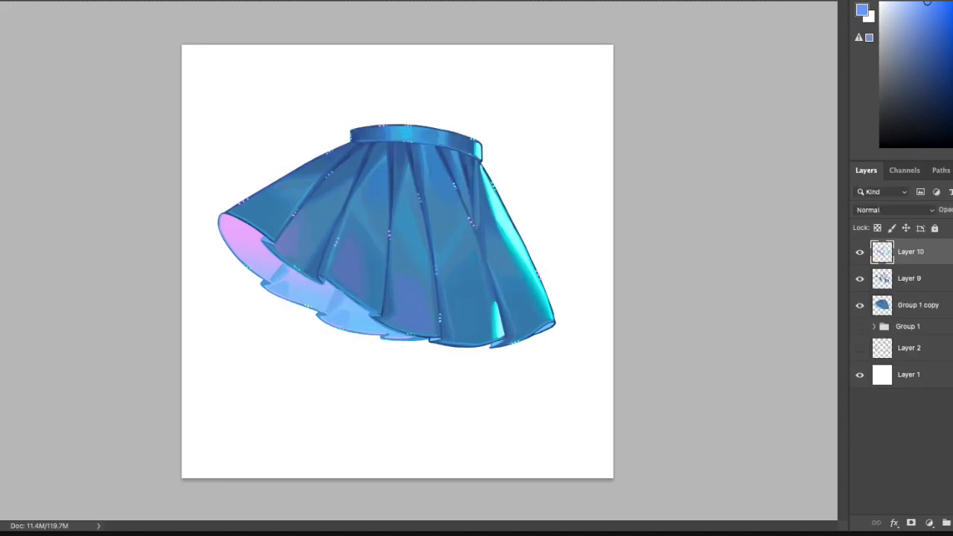